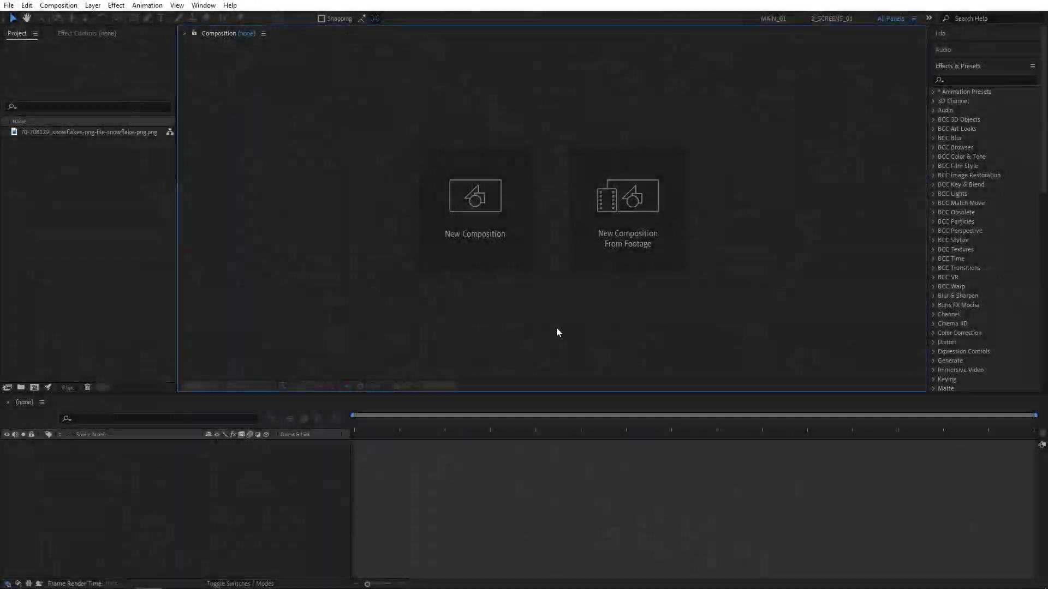
# Create a 1920×1080, 30 fps, 10-second black comp named 'Render' containing the snowflake PNG
pyautogui.hotkey('ctrl', 'n')
pyautogui.write('Render')
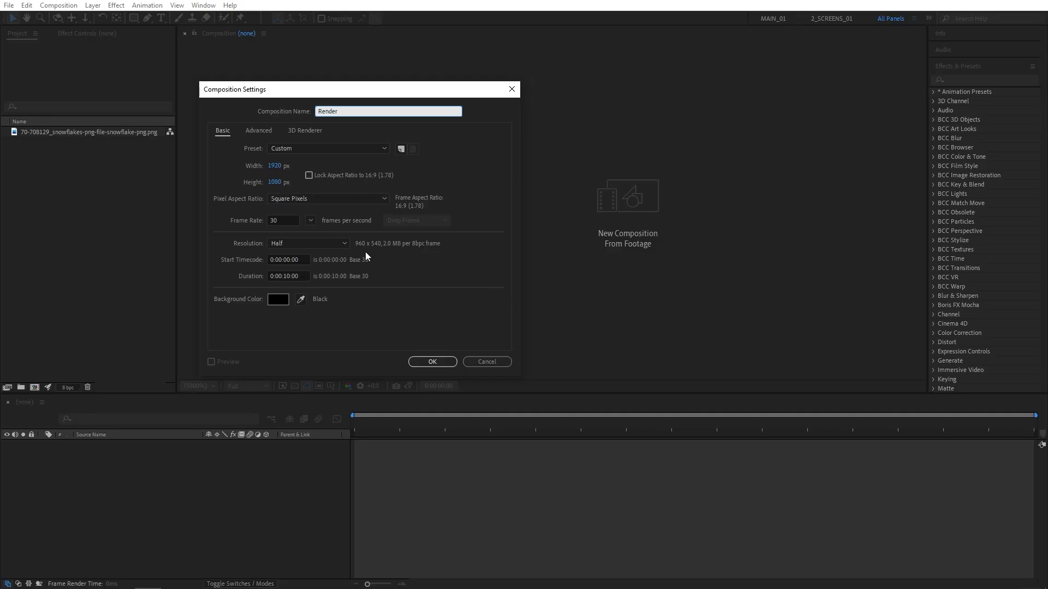
pyautogui.click(432, 361)
pyautogui.moveTo(131, 132); pyautogui.dragTo(147, 482)
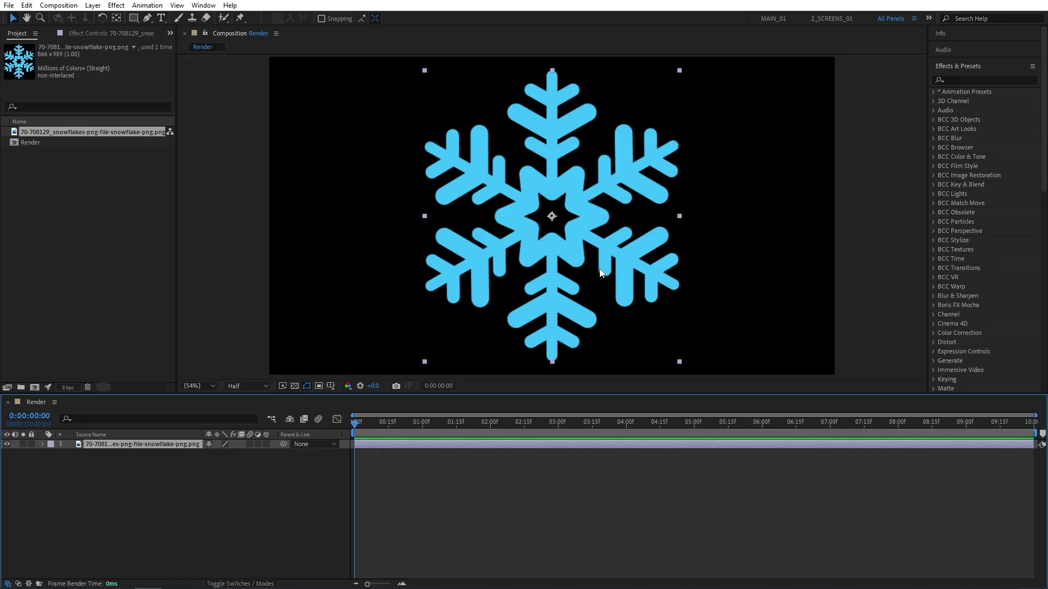
# Apply a Fill effect to the snowflake layer with colour white (FFFFFF)
pyautogui.click(960, 81)
pyautogui.write('fill')
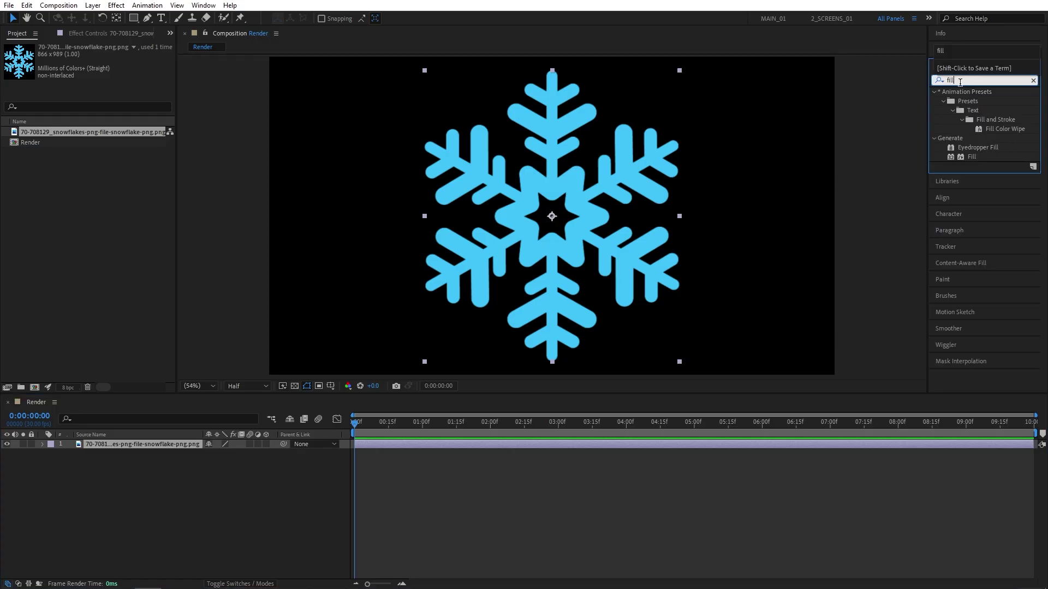
pyautogui.moveTo(971, 156); pyautogui.dragTo(551, 219)
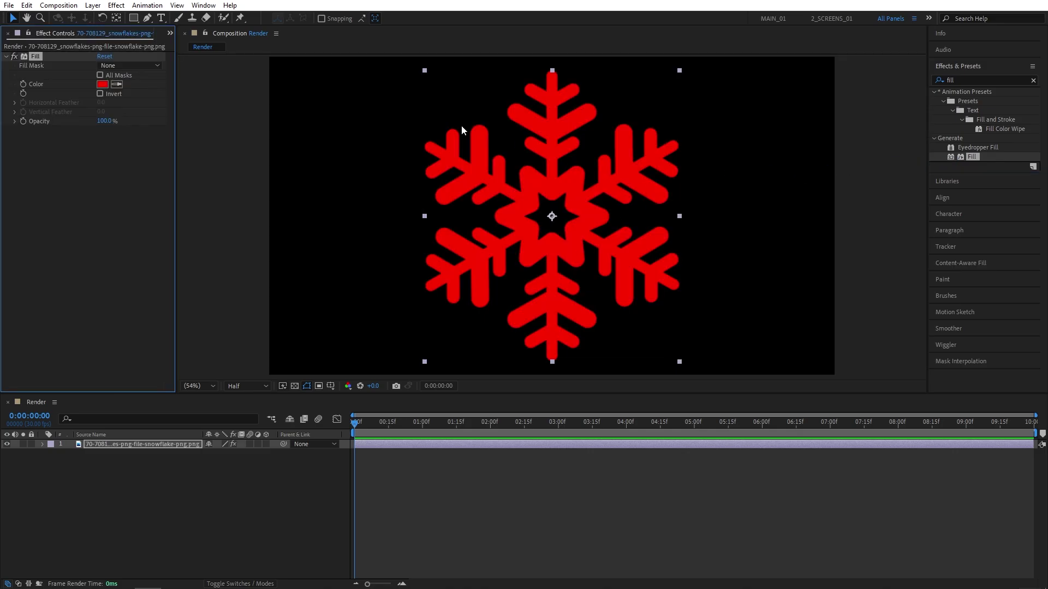
pyautogui.click(102, 84)
pyautogui.moveTo(136, 174); pyautogui.dragTo(43, 162)
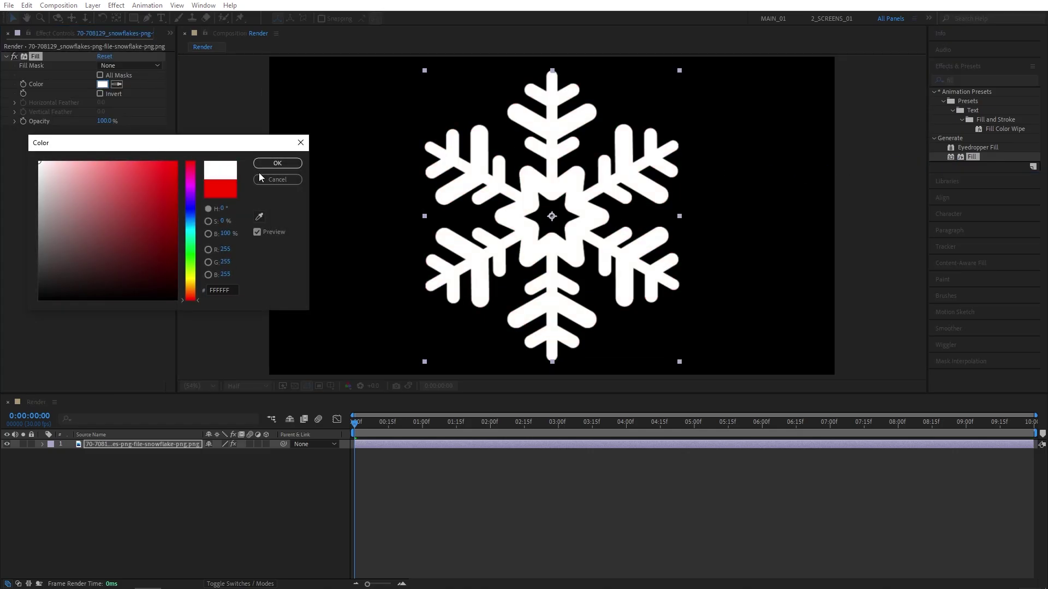
pyautogui.click(273, 164)
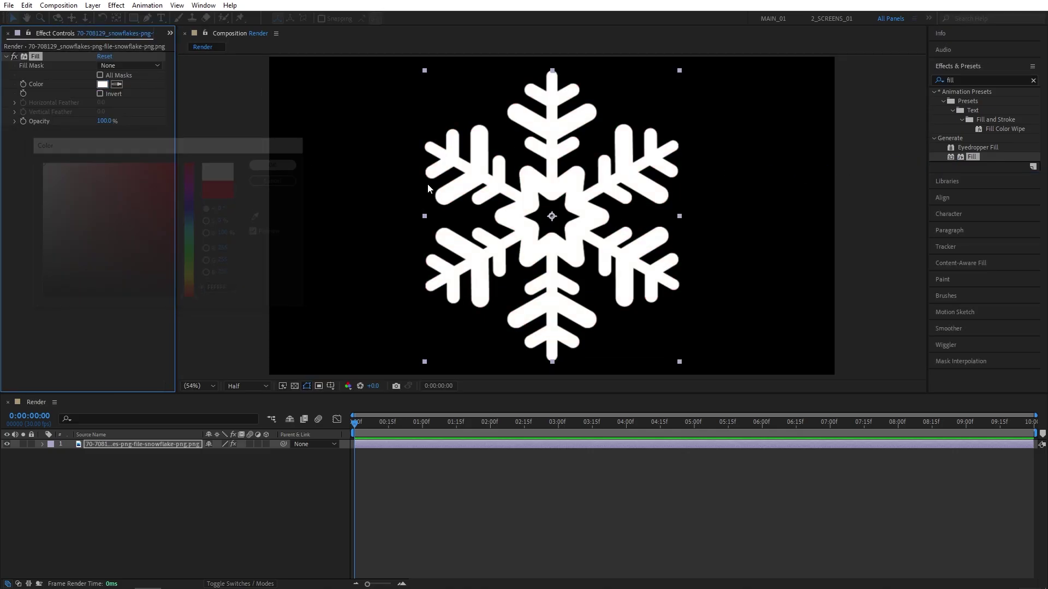
# Pre-compose the snowflake layer, moving all attributes into it, and hide the precomp layer
pyautogui.rightClick(101, 444)
pyautogui.click(136, 385)
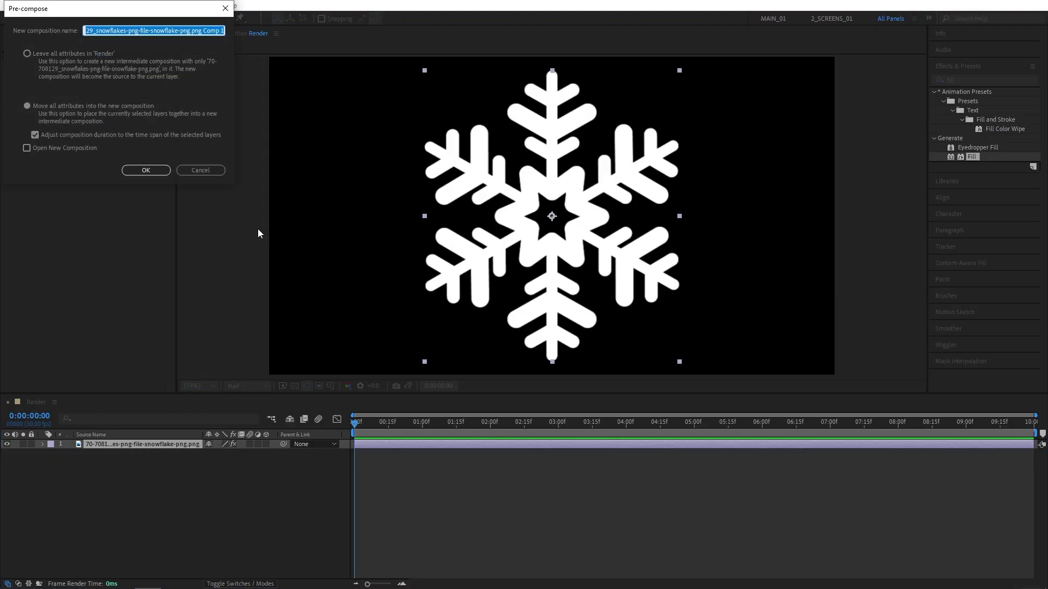
pyautogui.click(28, 107)
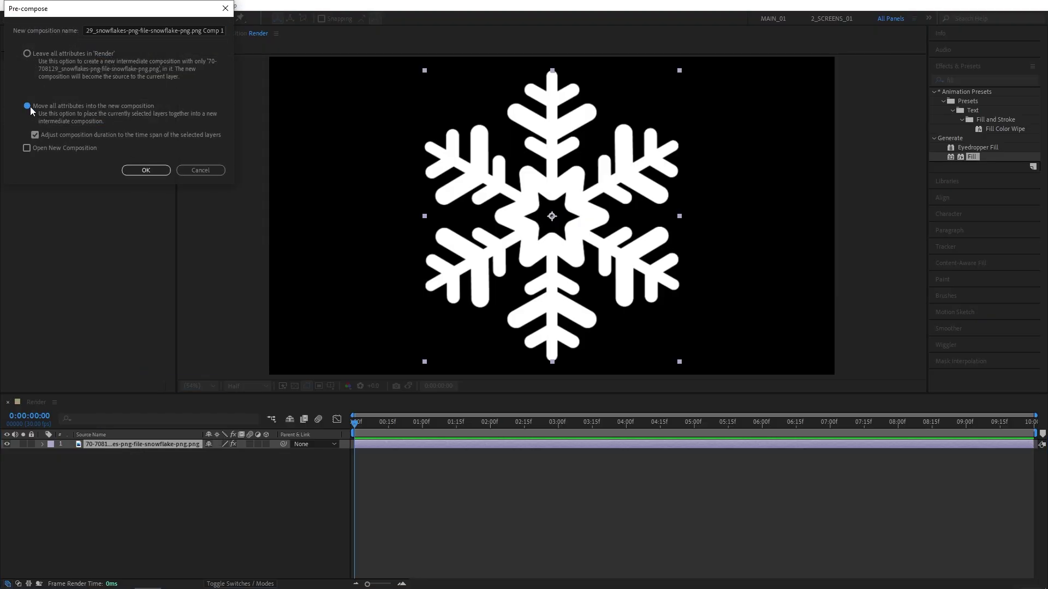
pyautogui.click(142, 169)
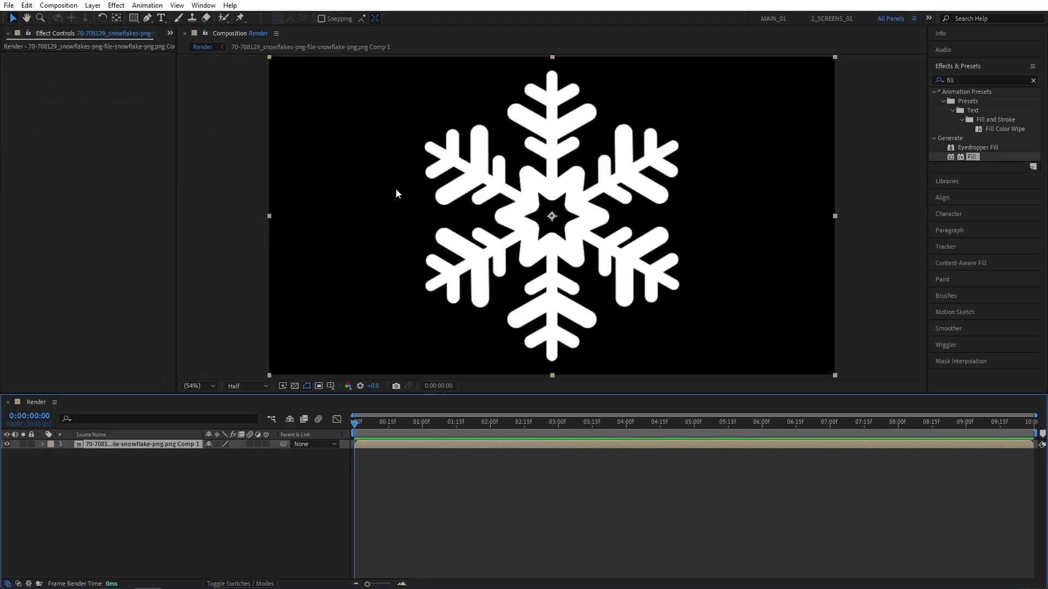
pyautogui.click(7, 445)
pyautogui.click(99, 490)
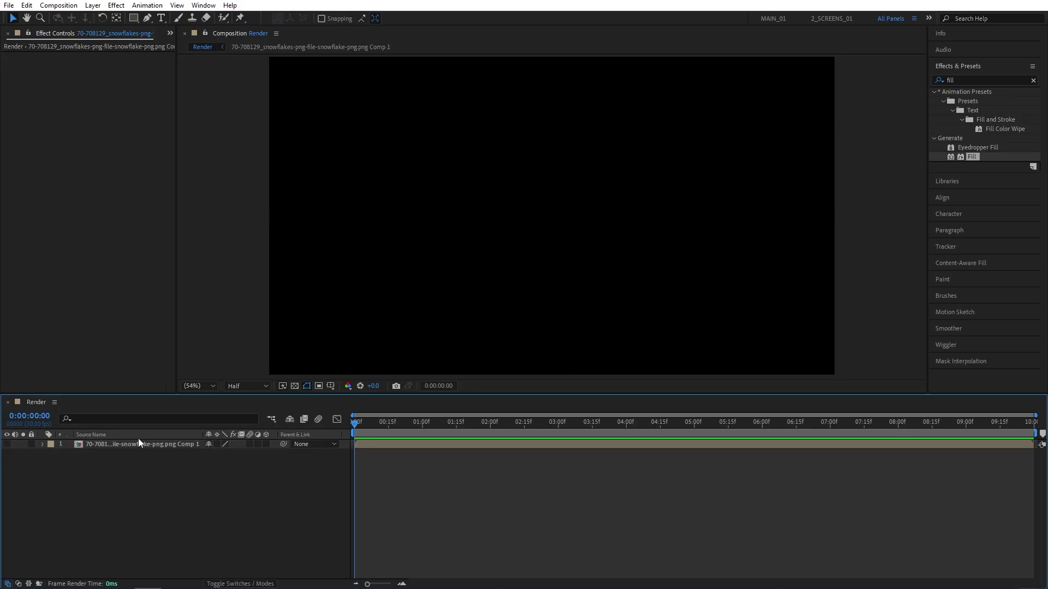
# Add a new black solid layer to the Render comp
pyautogui.click(93, 5)
pyautogui.moveTo(107, 18)
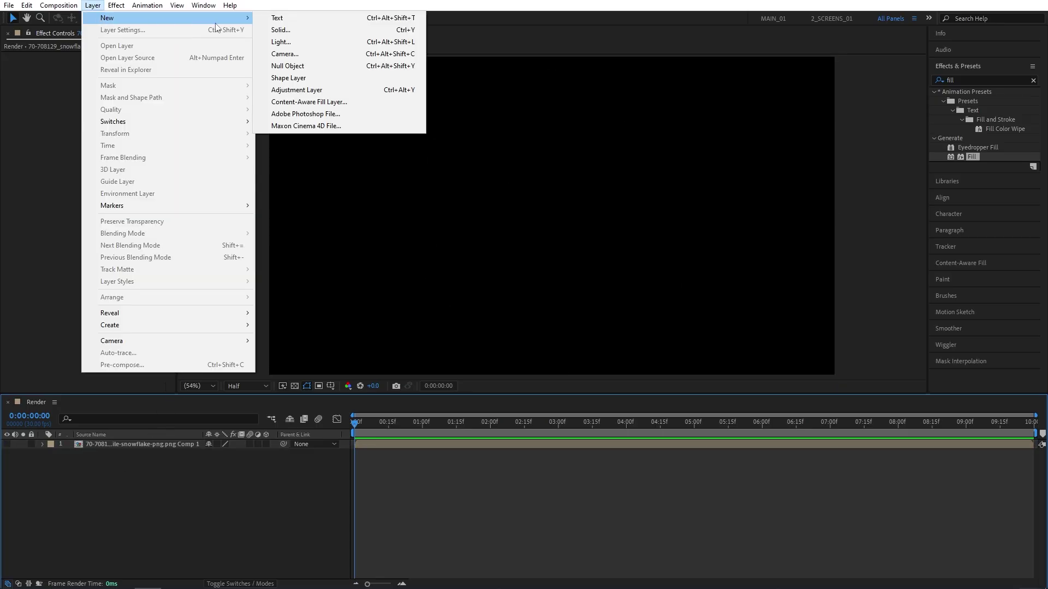
pyautogui.click(276, 29)
pyautogui.click(378, 333)
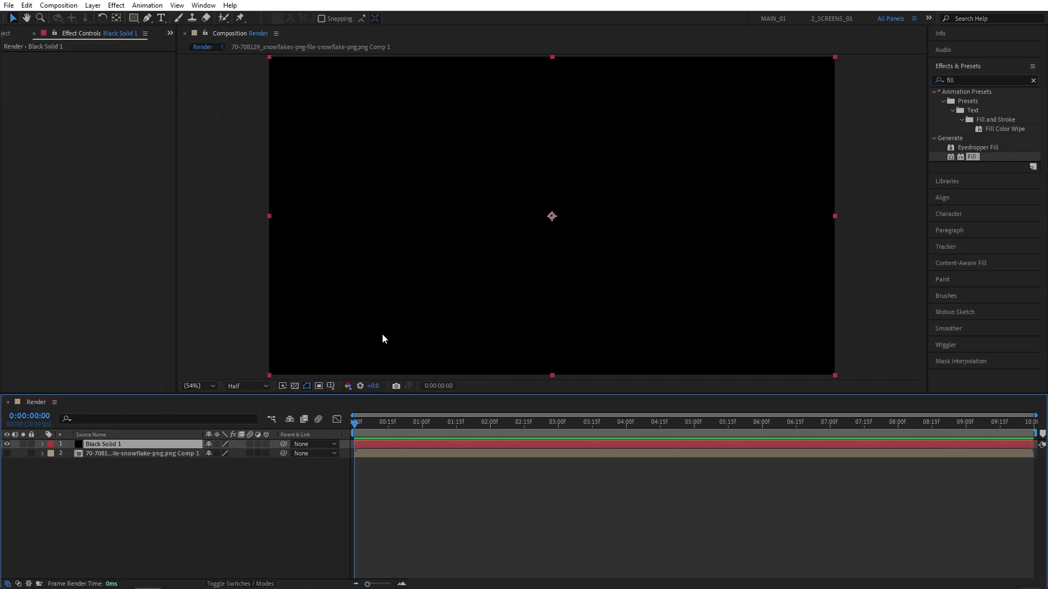
# Apply the CC Particle World effect to the black solid
pyautogui.click(955, 80)
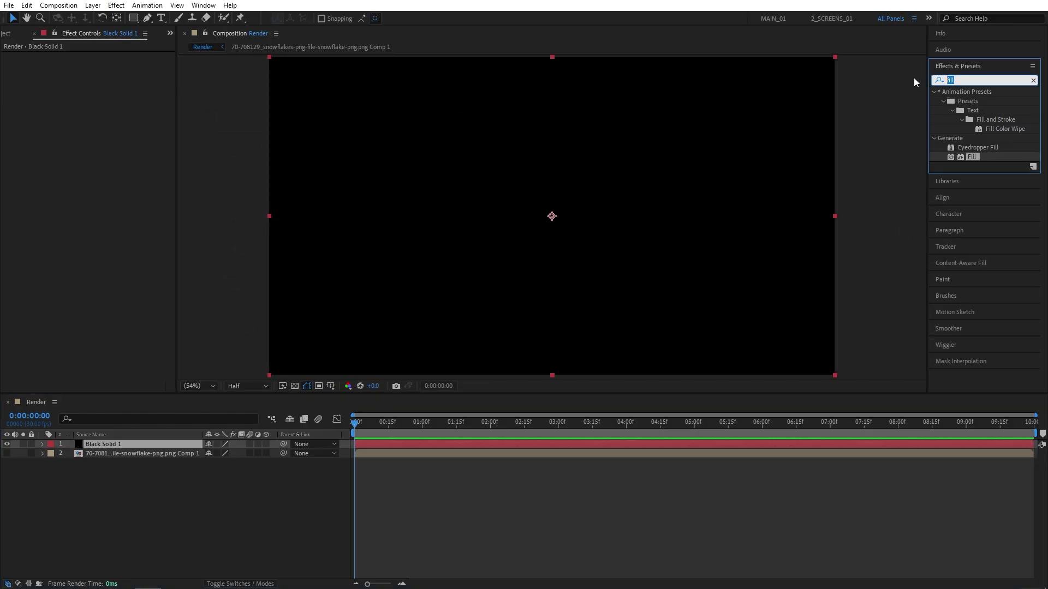
pyautogui.write('cc particle world')
pyautogui.moveTo(980, 101)
pyautogui.mouseDown()
pyautogui.moveTo(922, 100)
pyautogui.moveTo(123, 447)
pyautogui.mouseUp()
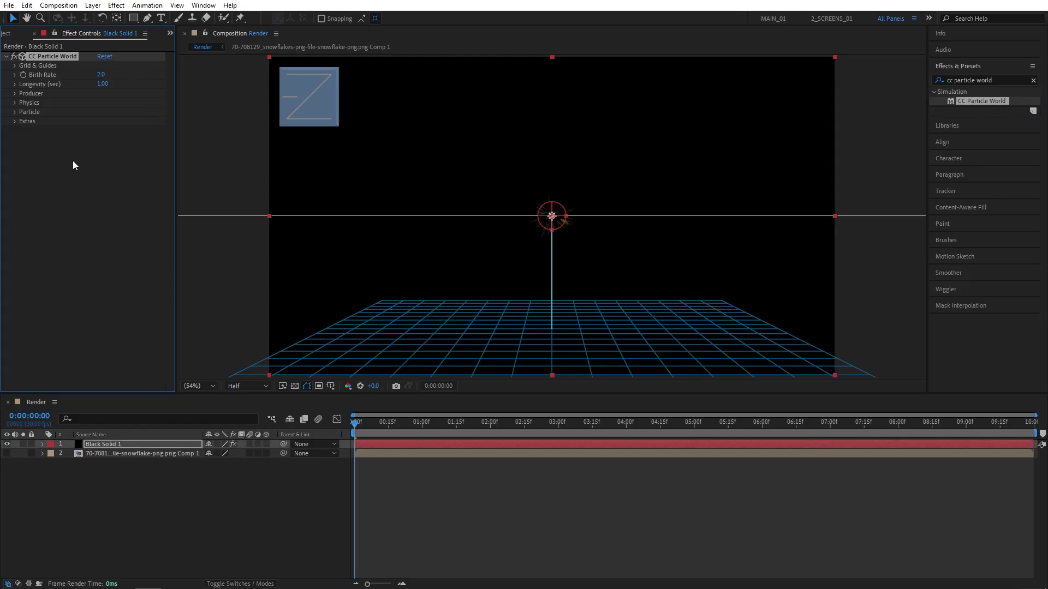
# Set Particle Type to Textured Square using the snowflake precomp as Texture Layer; view at 3 seconds
pyautogui.click(14, 113)
pyautogui.click(128, 121)
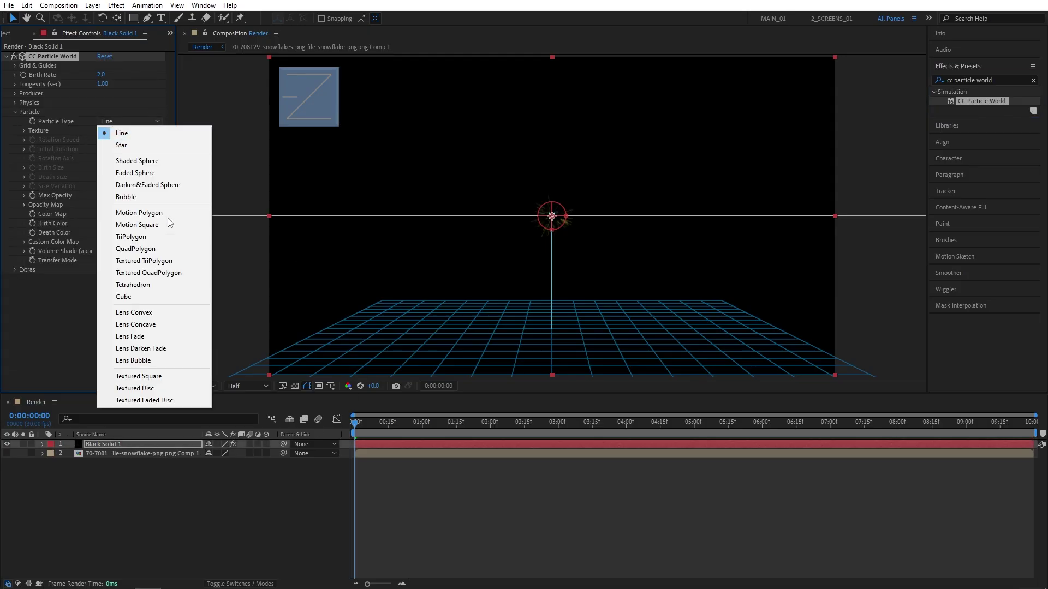
pyautogui.click(152, 375)
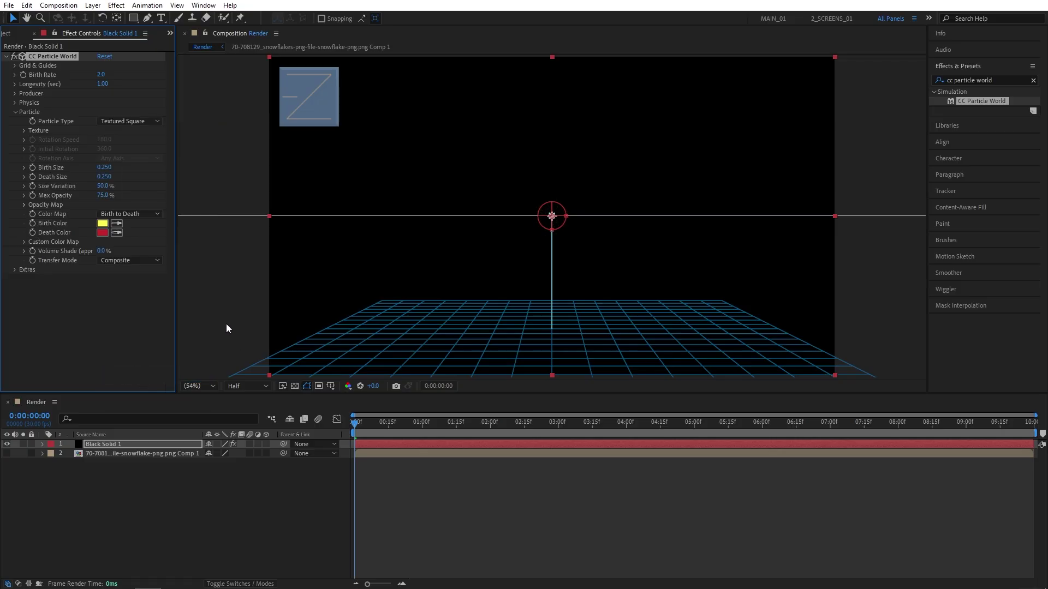
pyautogui.click(25, 131)
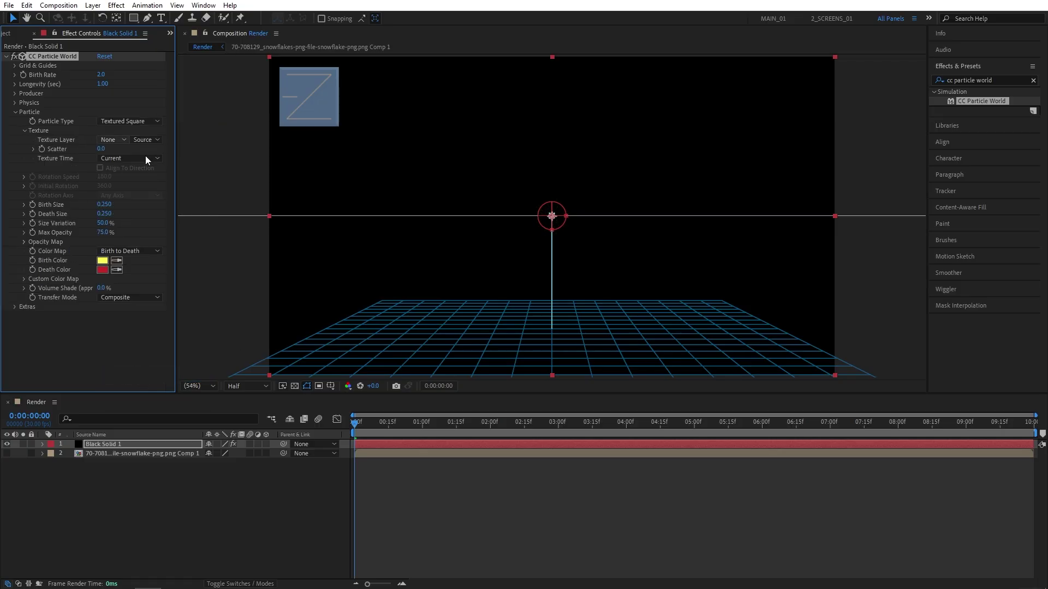
pyautogui.click(108, 141)
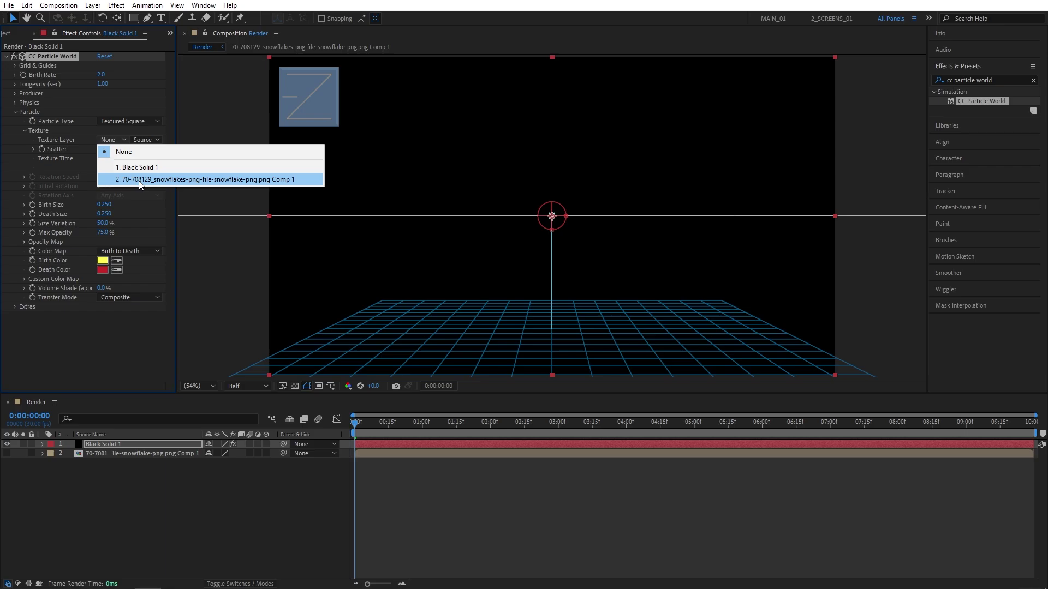
pyautogui.click(203, 180)
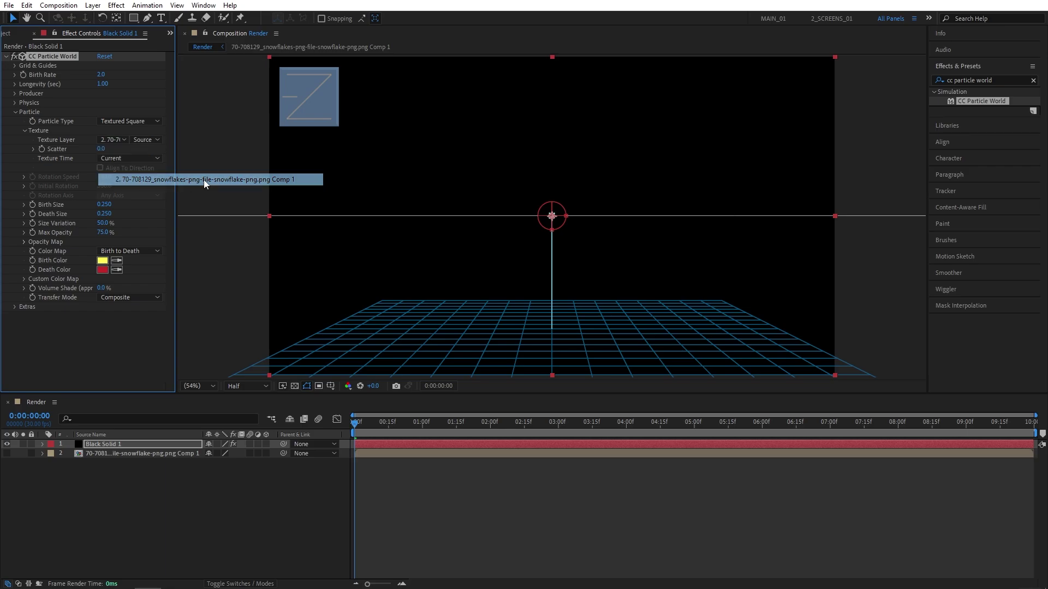
pyautogui.moveTo(361, 432); pyautogui.dragTo(558, 428)
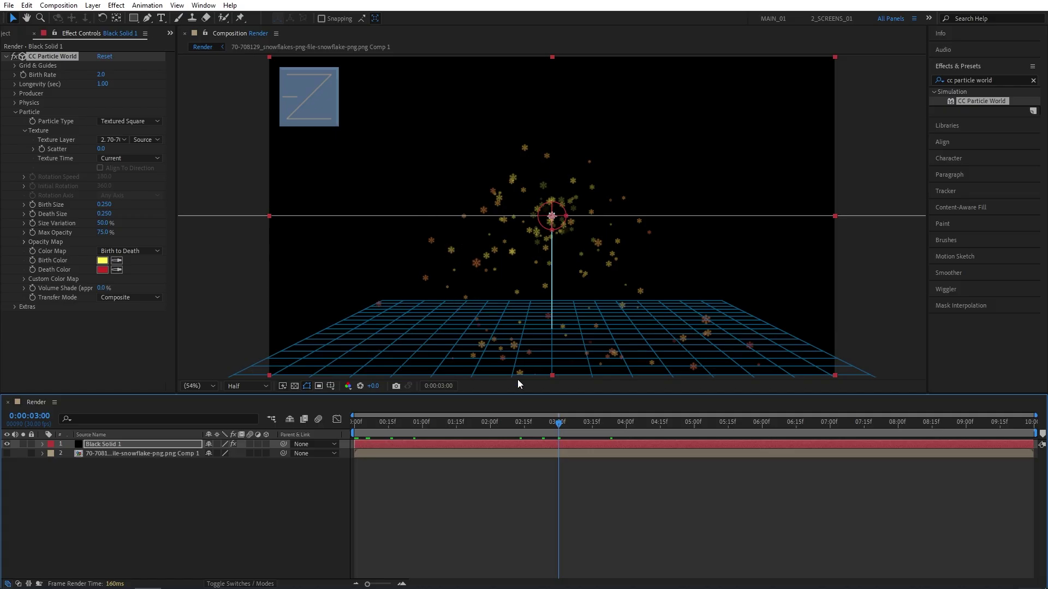
# Set particle Birth and Death Color to white, Max Opacity 100% and Size Variation 100%
pyautogui.click(102, 260)
pyautogui.moveTo(152, 300); pyautogui.dragTo(27, 138)
pyautogui.click(278, 162)
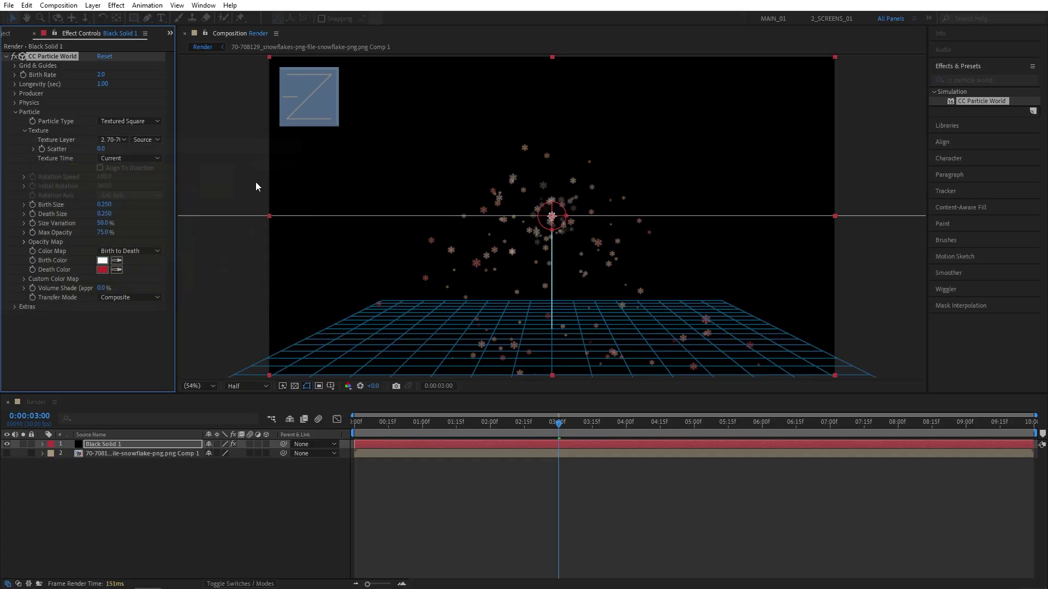
pyautogui.click(116, 270)
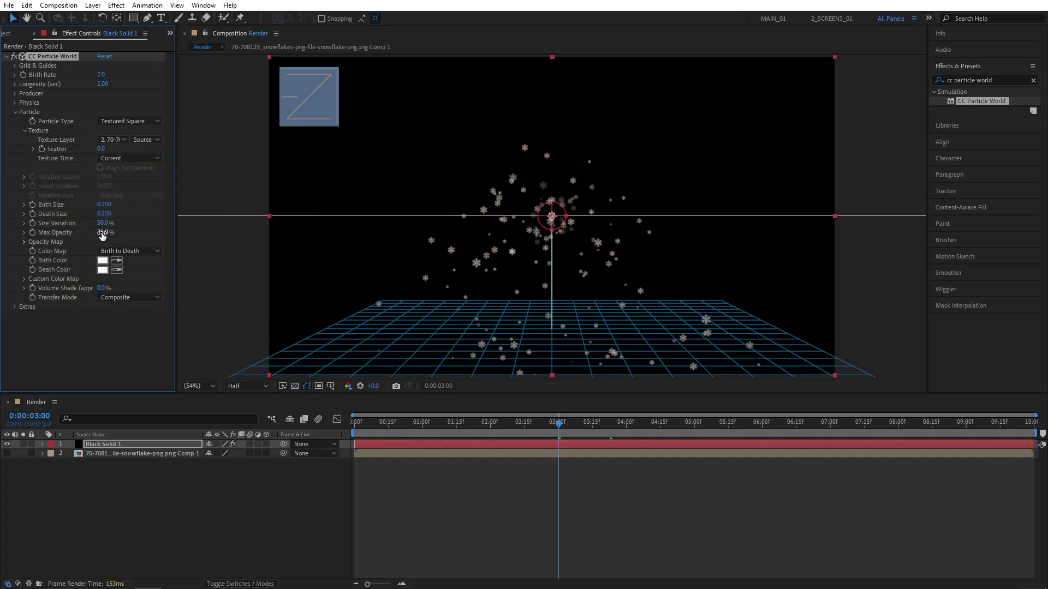
pyautogui.moveTo(98, 226); pyautogui.dragTo(135, 222)
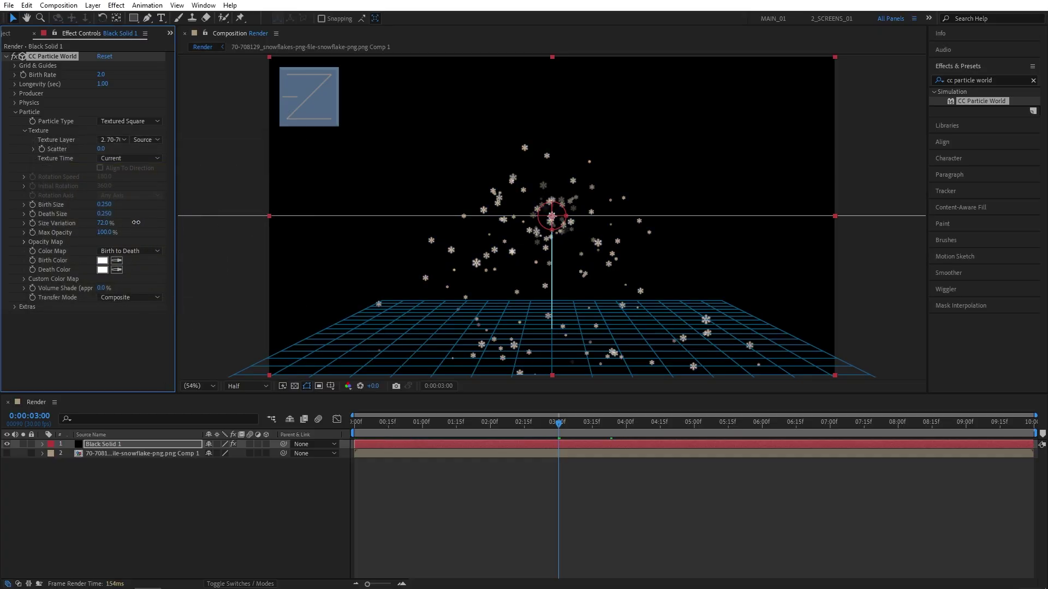
pyautogui.click(168, 224)
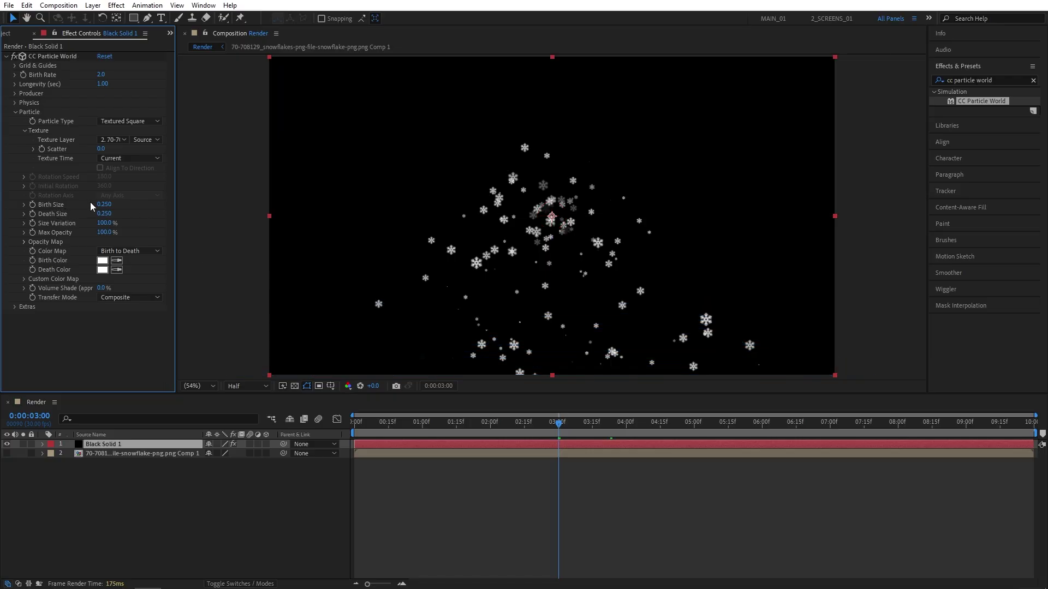
pyautogui.click(107, 205)
# Set Producer Radius X to 0.6 and Radius Z to 1, and raise Position Y to about -0.35
pyautogui.click(15, 94)
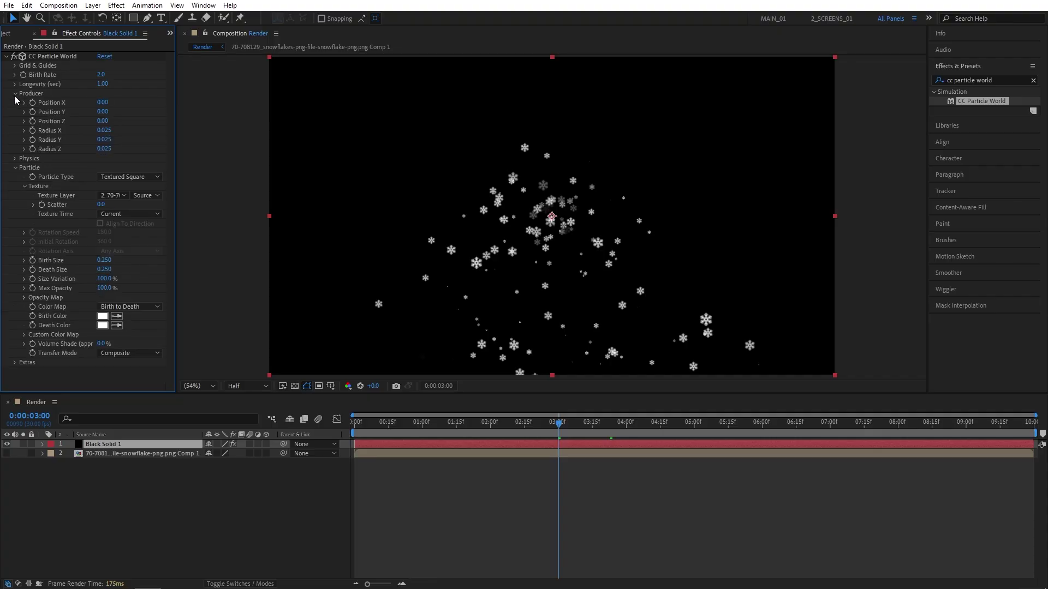
pyautogui.click(104, 131)
pyautogui.press('BackSpace')
pyautogui.write('0.6')
pyautogui.press('Return')
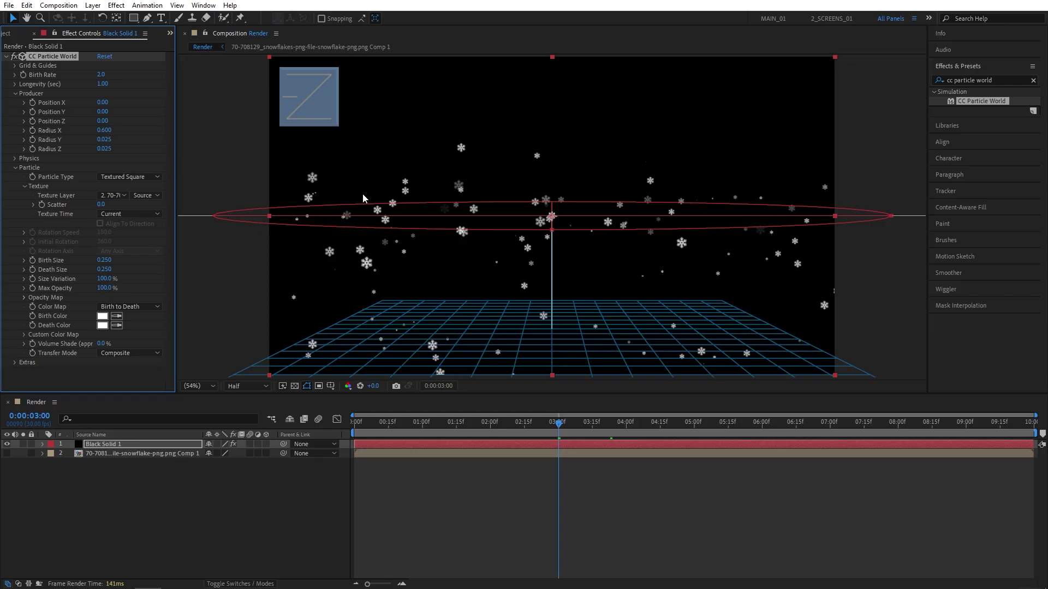
pyautogui.click(106, 149)
pyautogui.write('1.000')
pyautogui.press('Return')
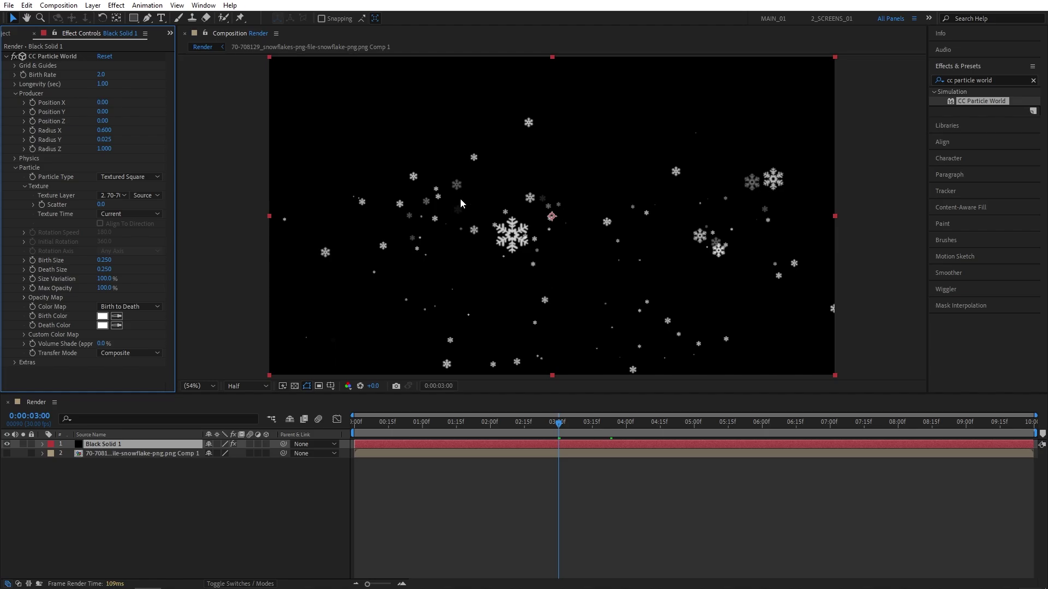
pyautogui.moveTo(101, 112); pyautogui.dragTo(78, 115)
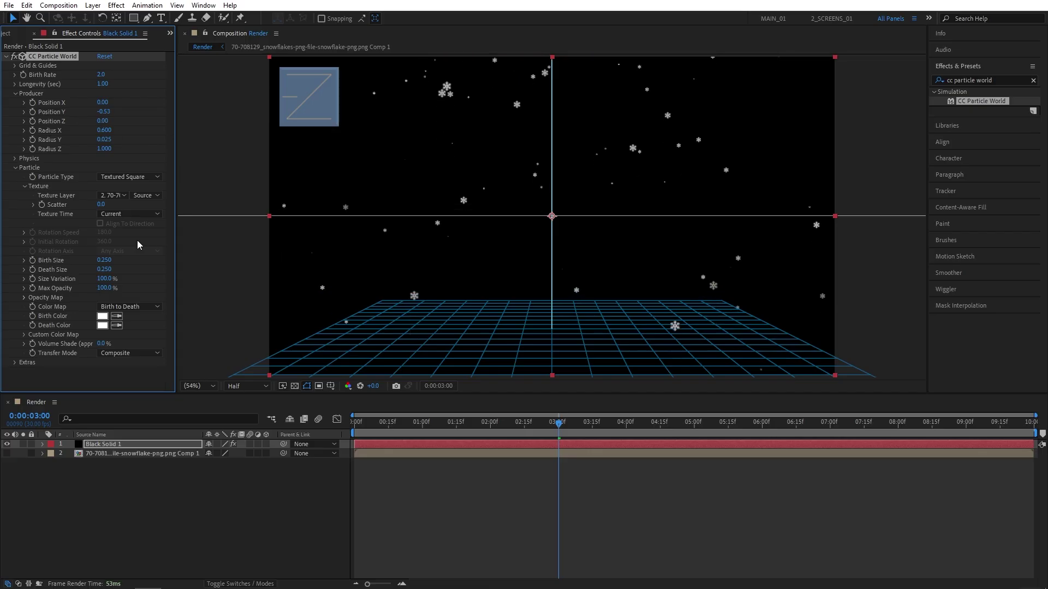
# Set Physics Animation to Twirly, Velocity 0.10 and Gravity 0.050
pyautogui.click(15, 160)
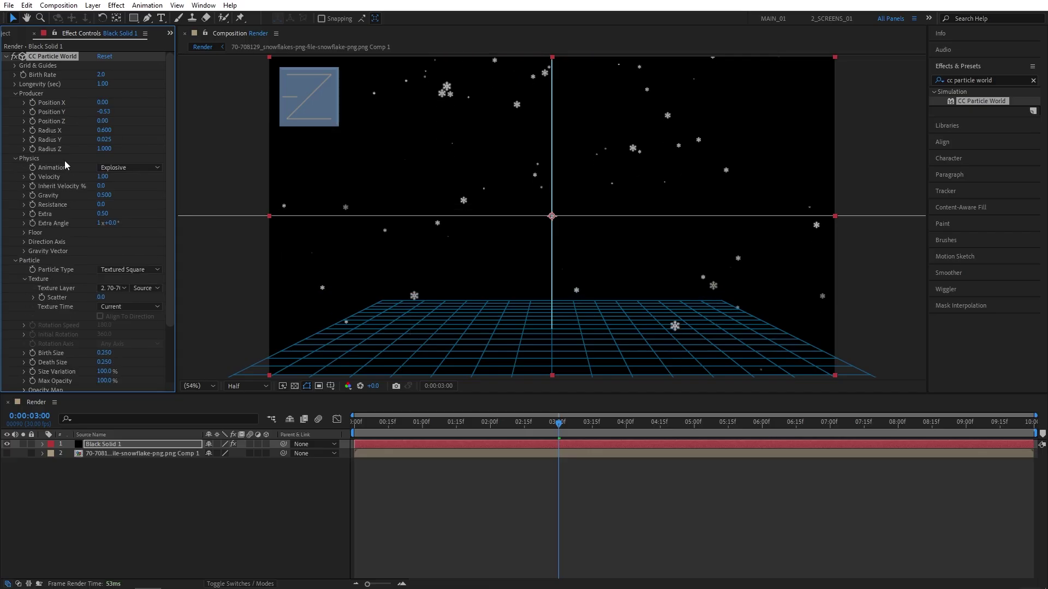
pyautogui.click(127, 167)
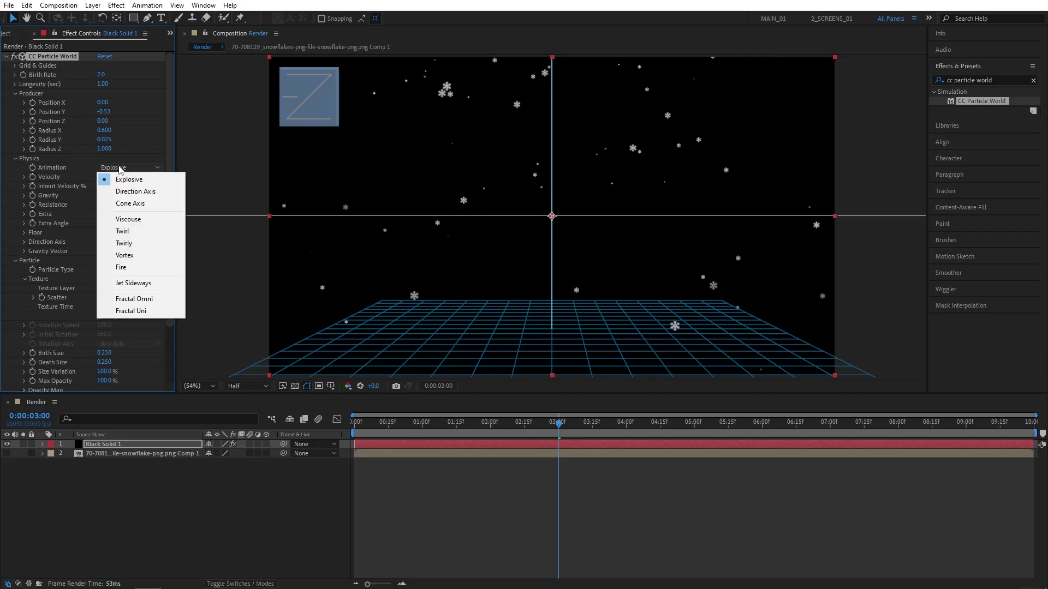
pyautogui.click(129, 247)
pyautogui.click(99, 177)
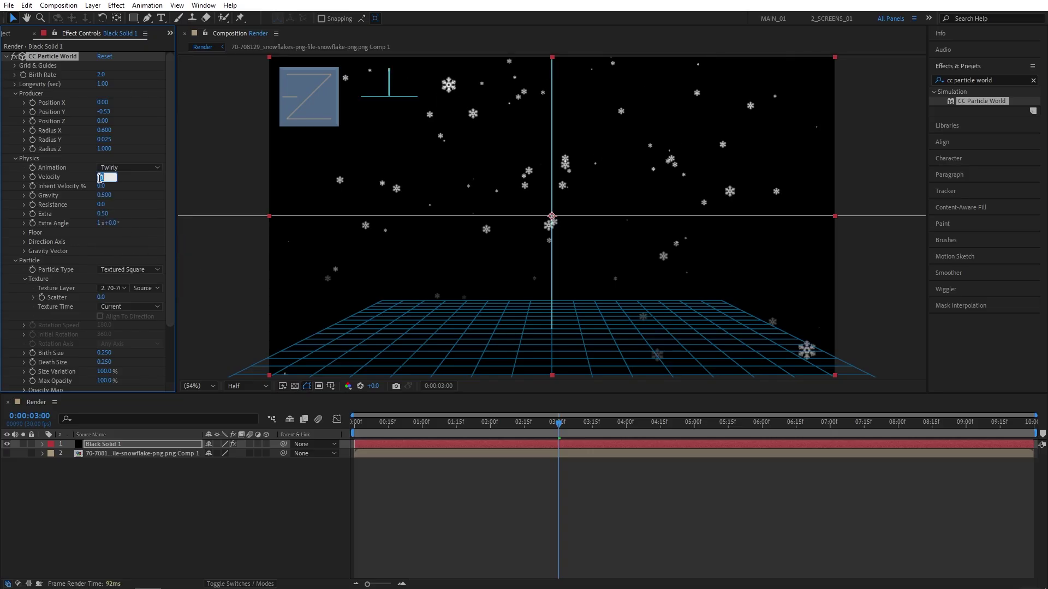
pyautogui.press('Return')
pyautogui.click(105, 196)
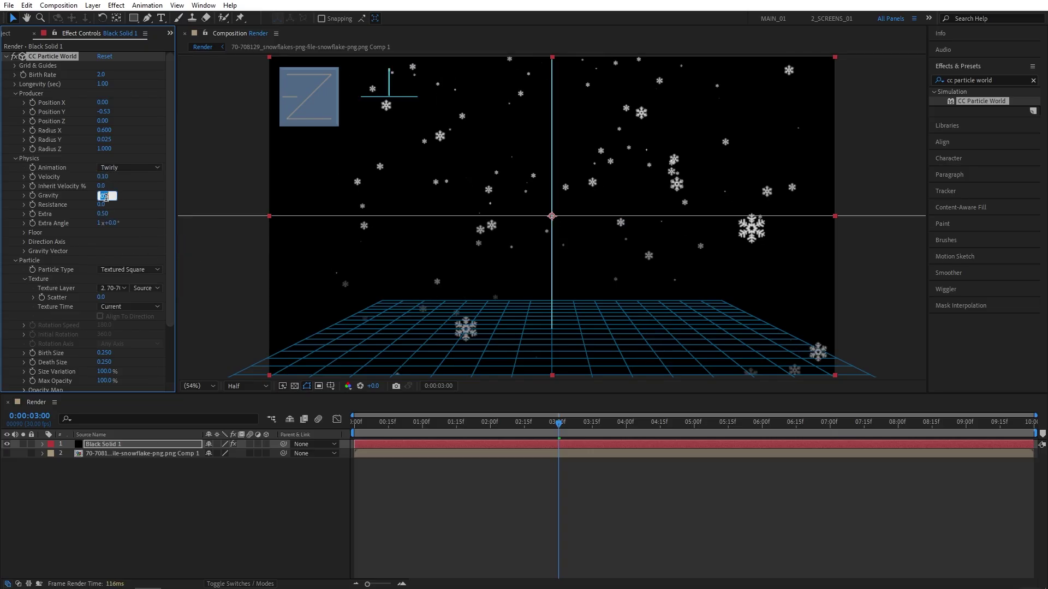
pyautogui.press('Return')
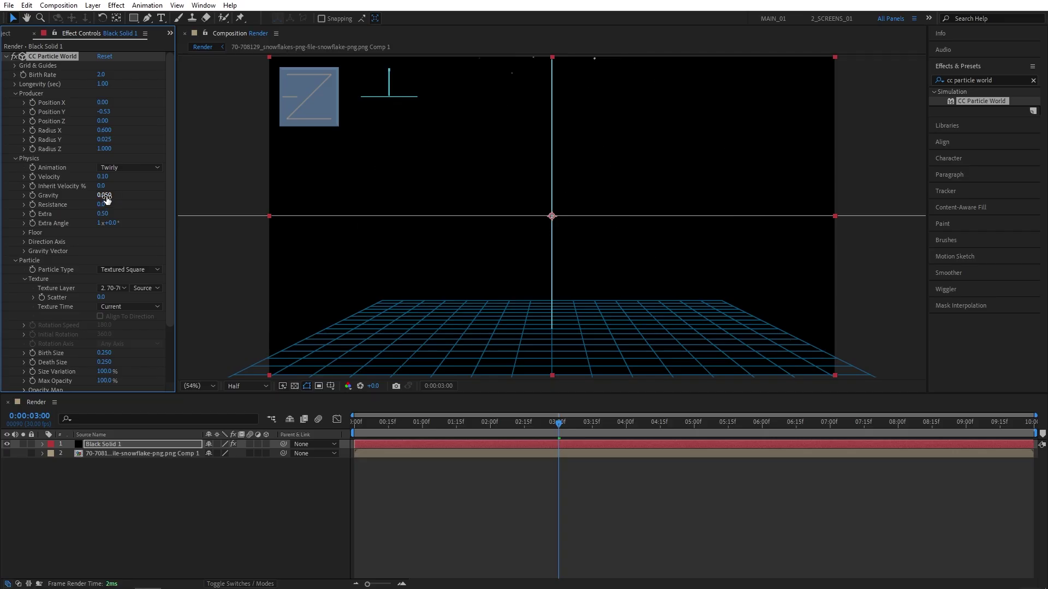
# Set Extra Angle to 0x+90° and check the particles at 3:20
pyautogui.click(104, 225)
pyautogui.press('Tab')
pyautogui.press('Return')
pyautogui.moveTo(587, 430); pyautogui.dragTo(604, 430)
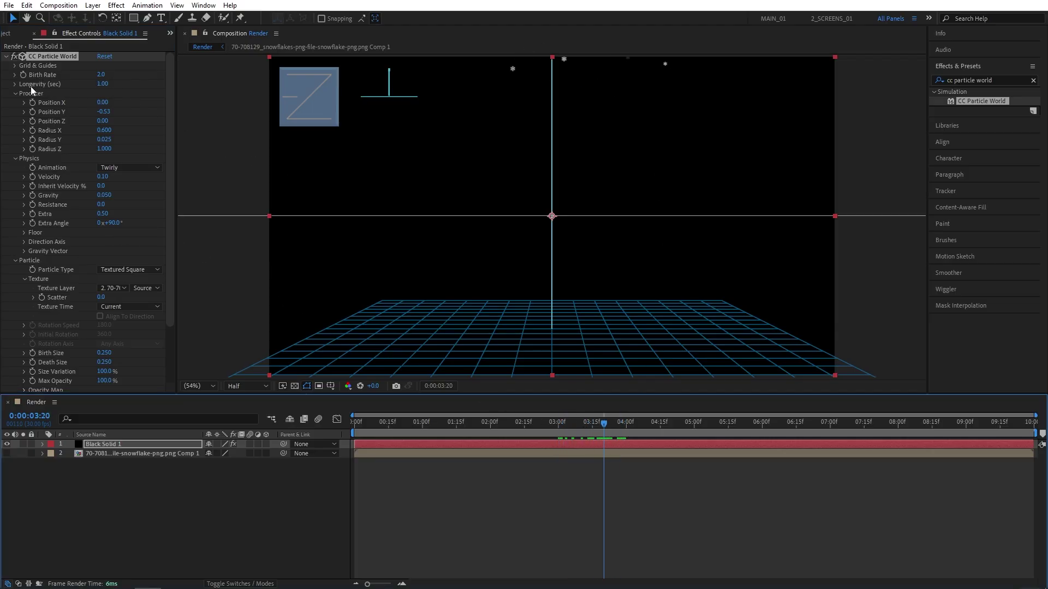
# Set particle Longevity to 5 seconds and preview the snowfall
pyautogui.click(102, 84)
pyautogui.write('5')
pyautogui.press('Return')
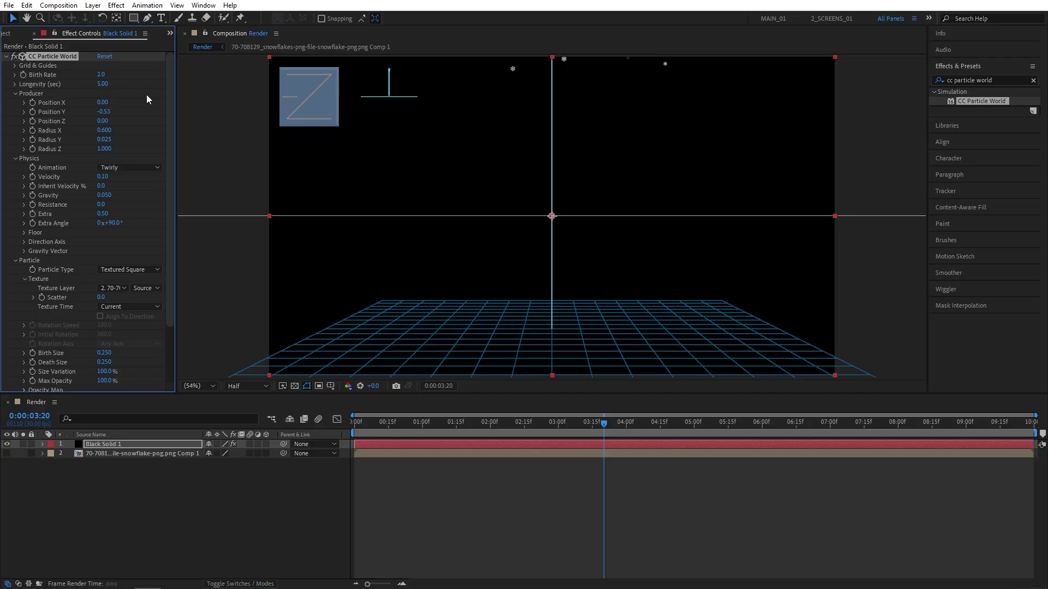
pyautogui.click(601, 426)
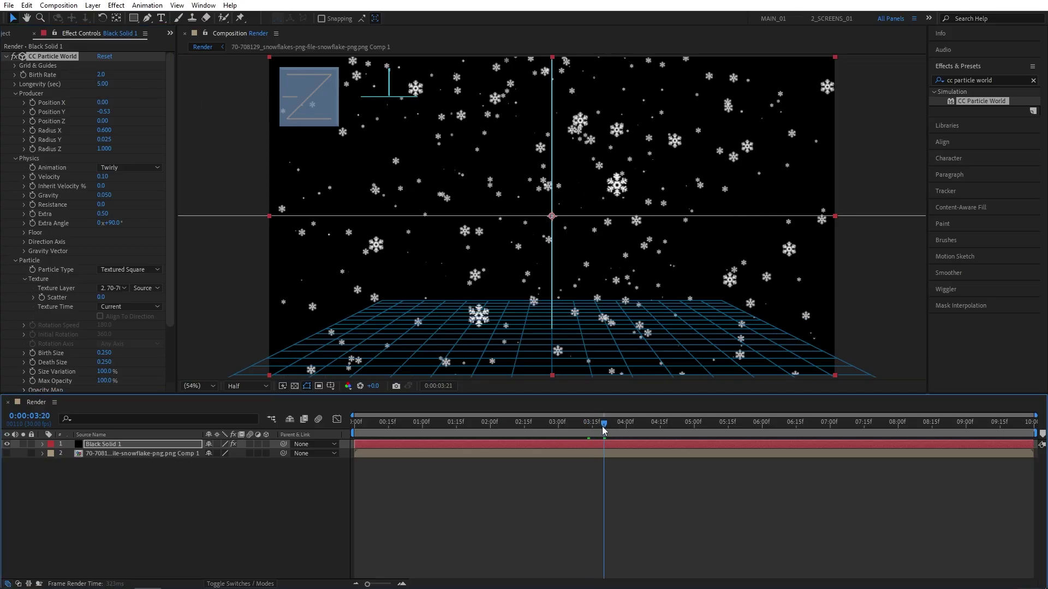
pyautogui.press('space')
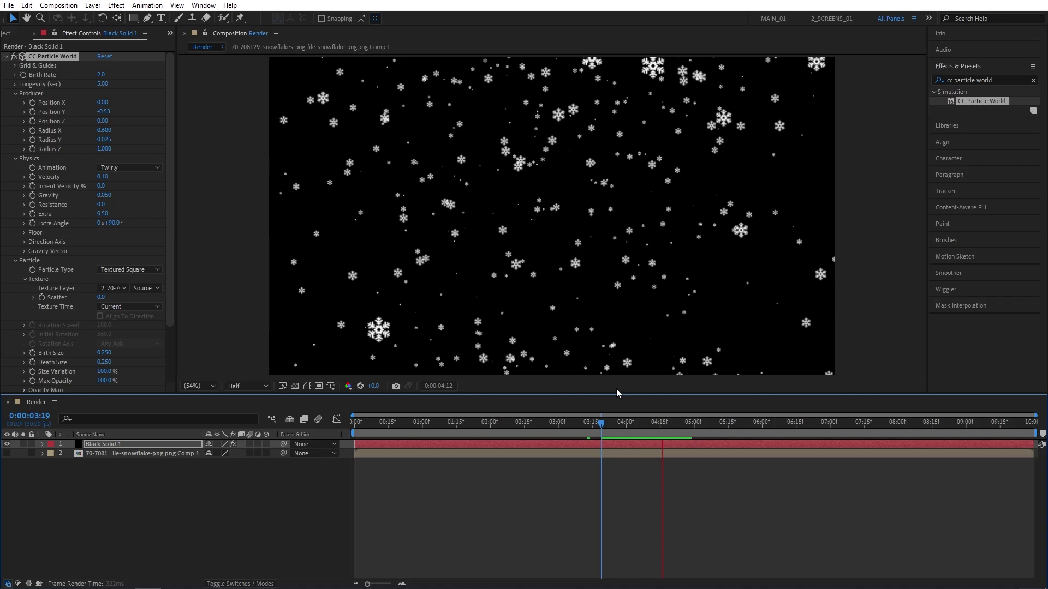
pyautogui.press('space')
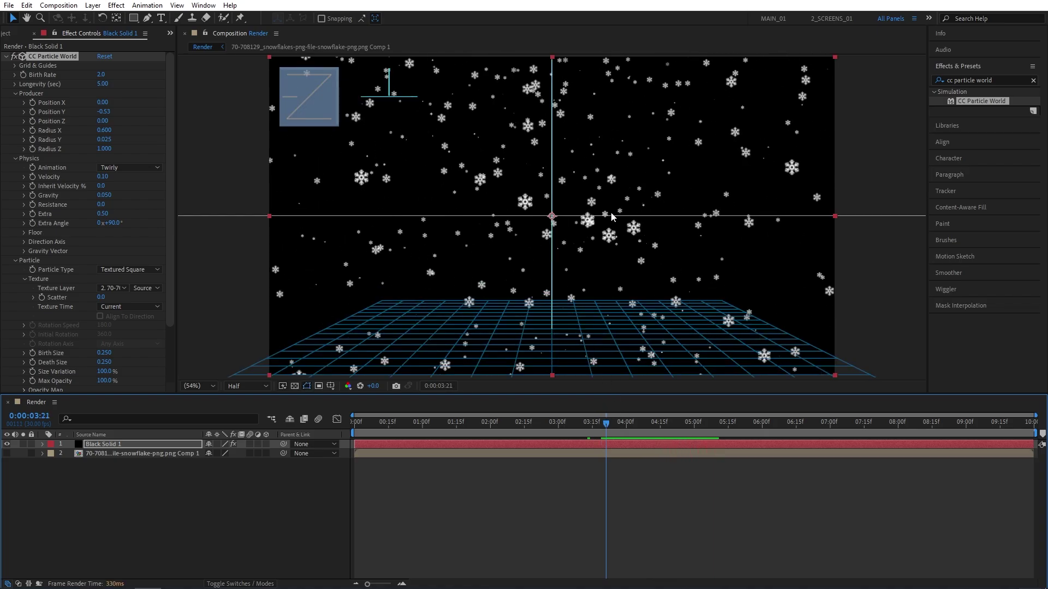
# Set Resistance to 0.4, preview again, and move the playhead to 5:00
pyautogui.moveTo(604, 429); pyautogui.dragTo(633, 429)
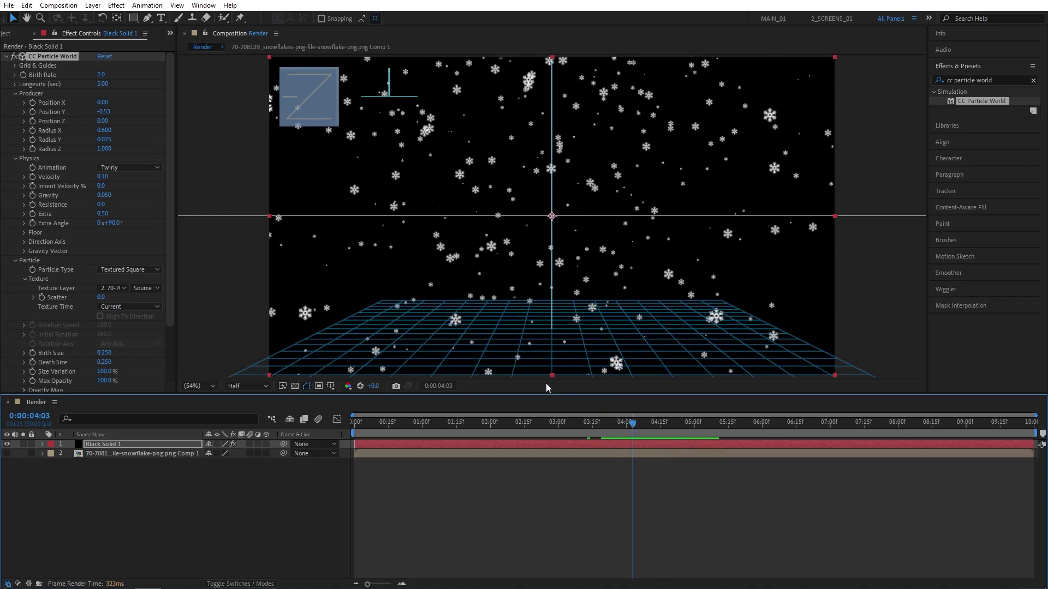
pyautogui.click(101, 206)
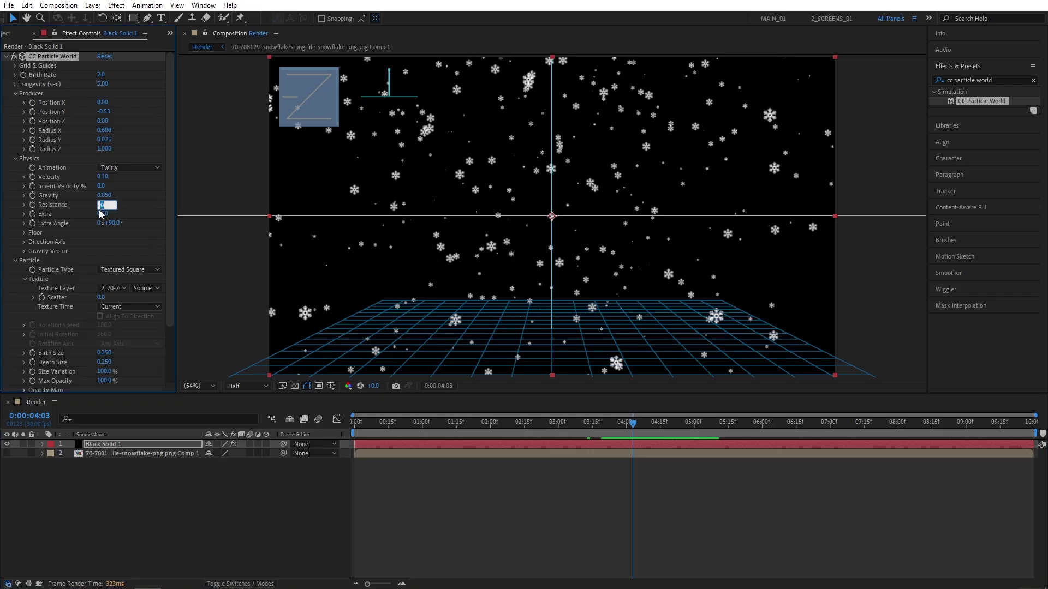
pyautogui.write('0.4')
pyautogui.press('Return')
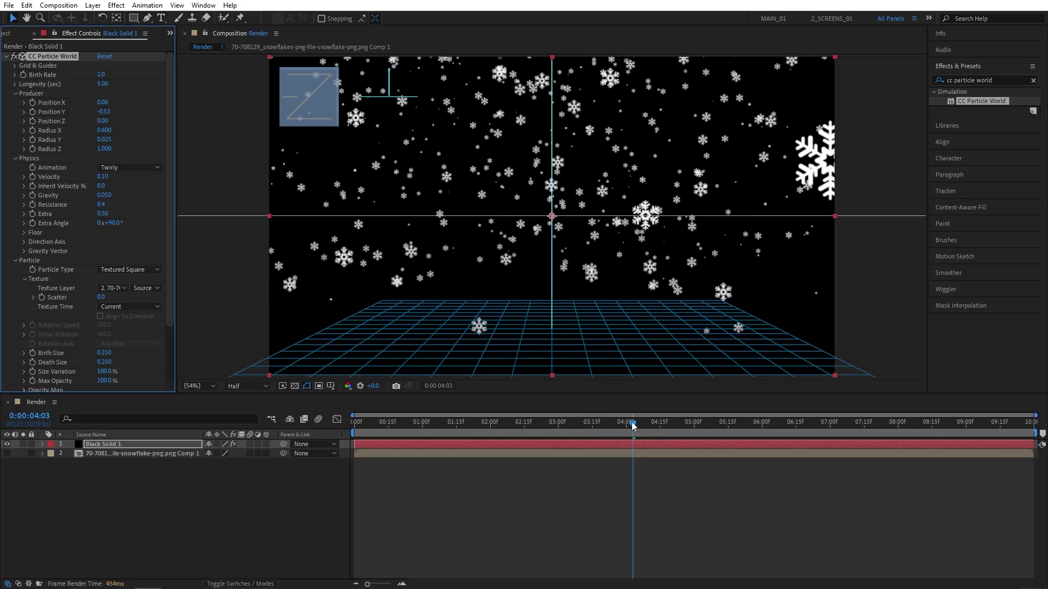
pyautogui.moveTo(633, 427); pyautogui.dragTo(610, 426)
pyautogui.press('space')
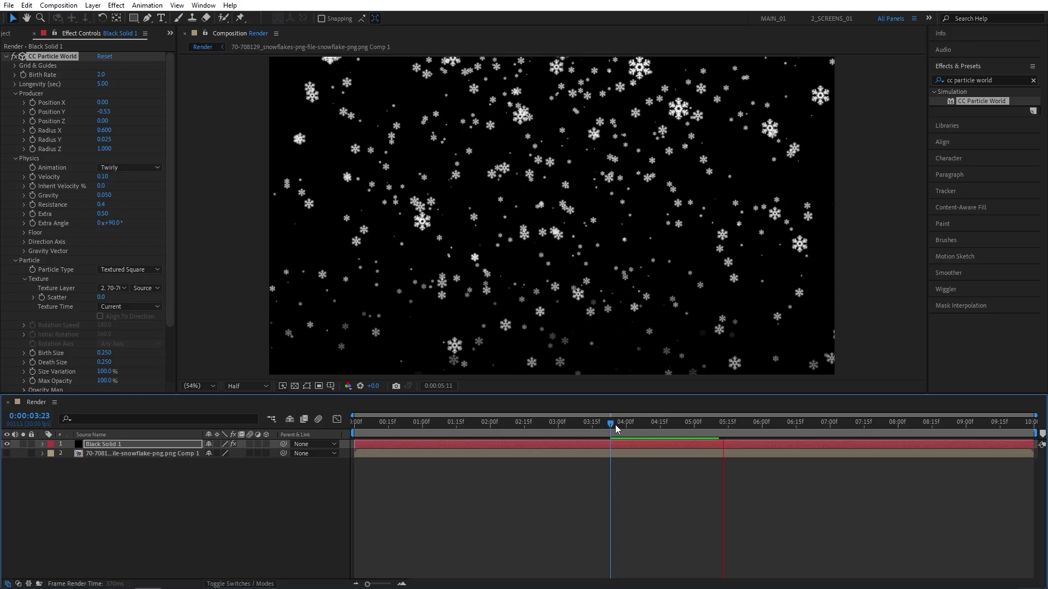
pyautogui.moveTo(614, 425); pyautogui.dragTo(694, 433)
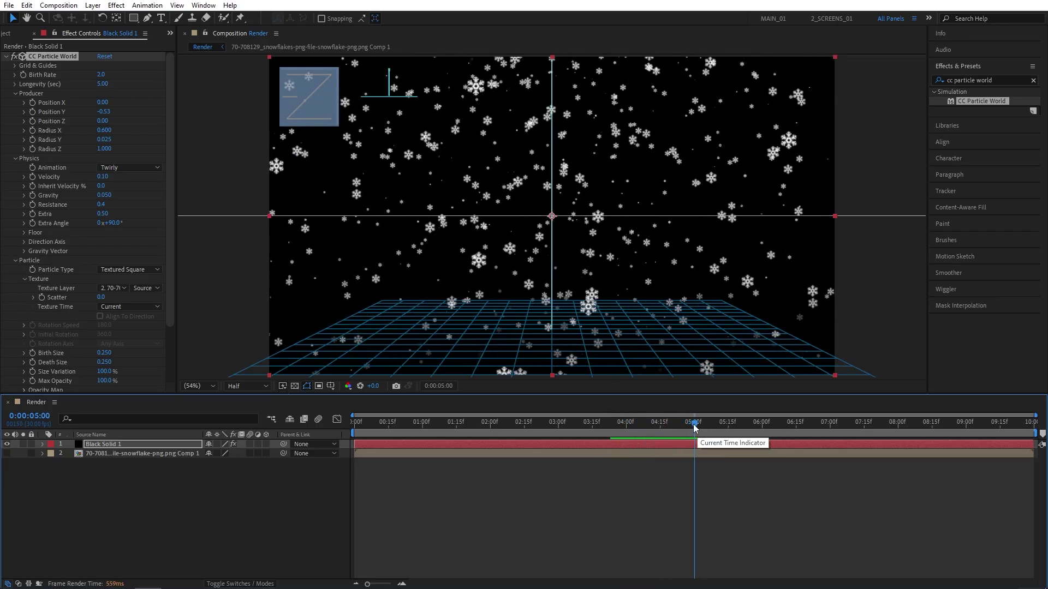
# Go to exactly 5:00 and reveal the Birth Rate keyframe in the timeline
pyautogui.click(696, 424)
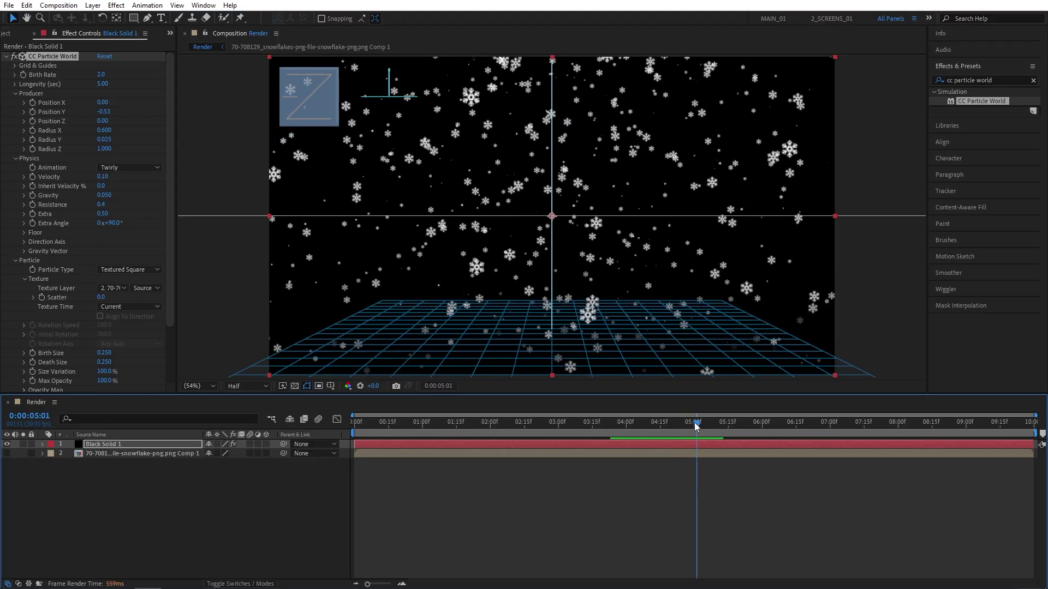
pyautogui.press('pageup')
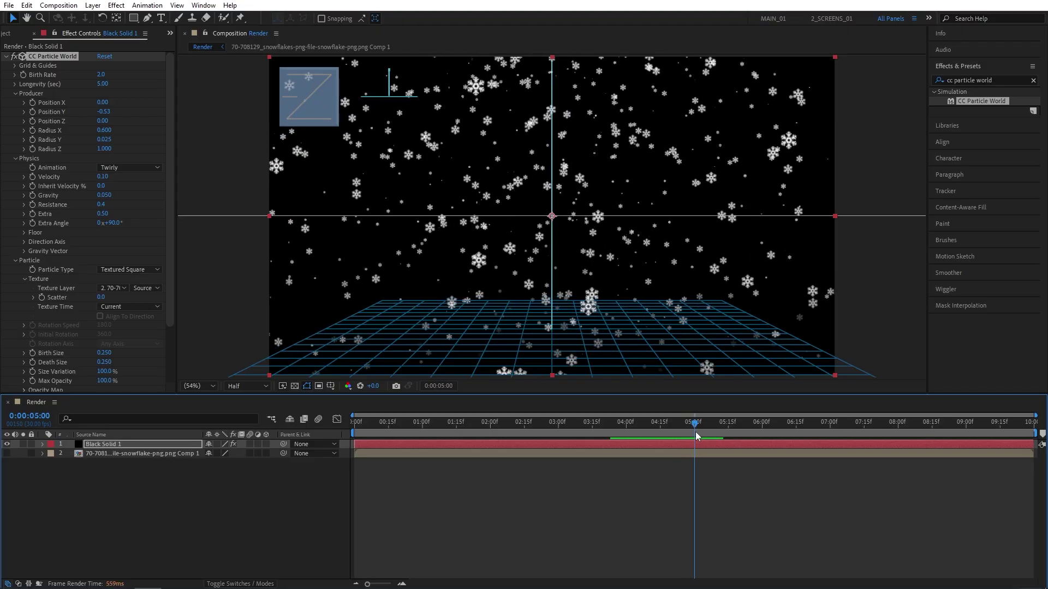
pyautogui.click(22, 80)
pyautogui.press('u')
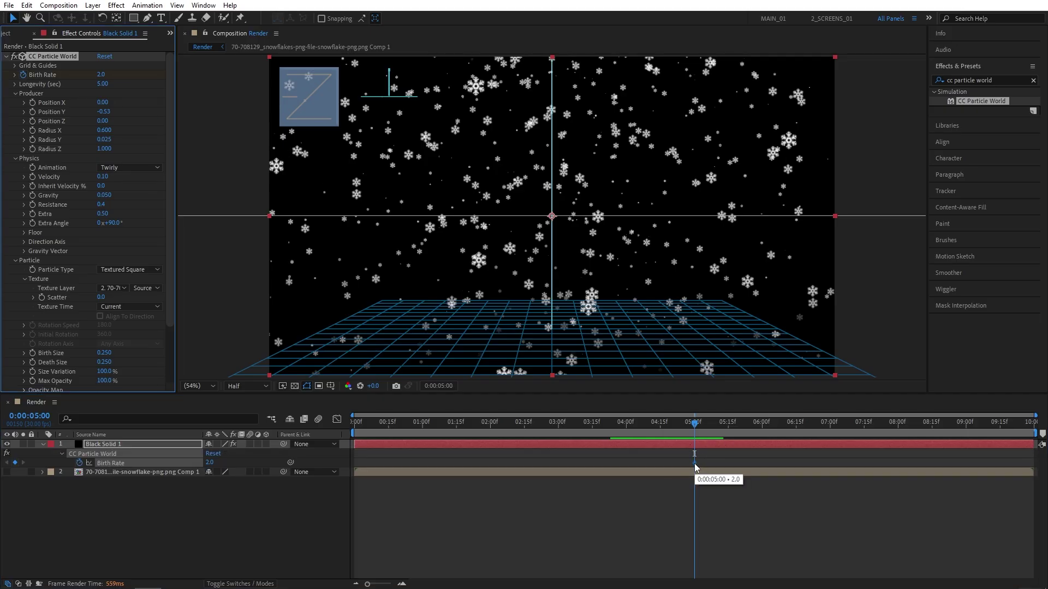
pyautogui.click(694, 464)
# Set Birth Rate to 0 at 5:00 and start the work area there
pyautogui.click(210, 462)
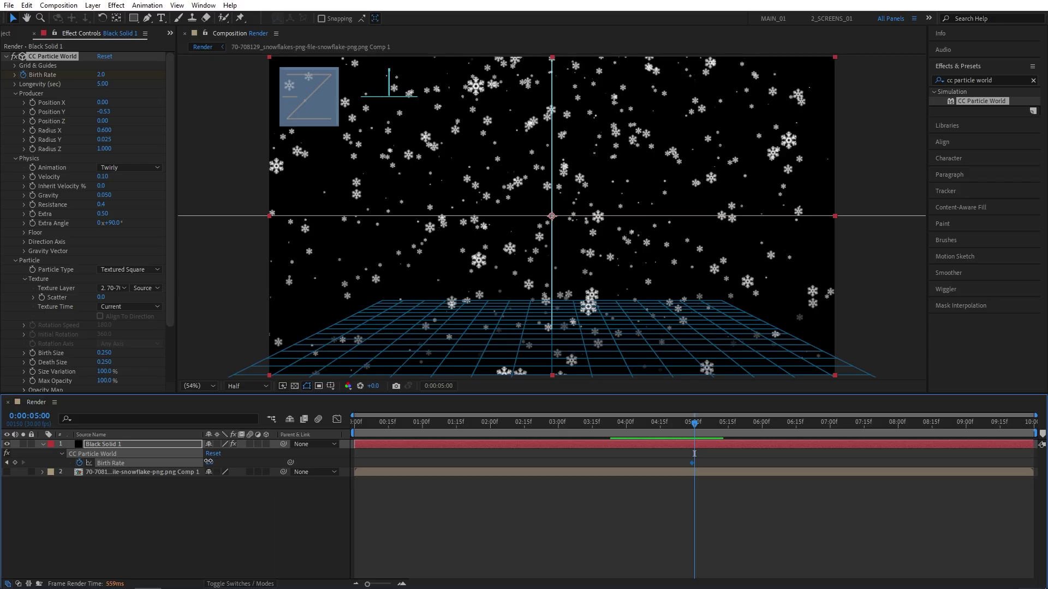
pyautogui.write('0')
pyautogui.press('Return')
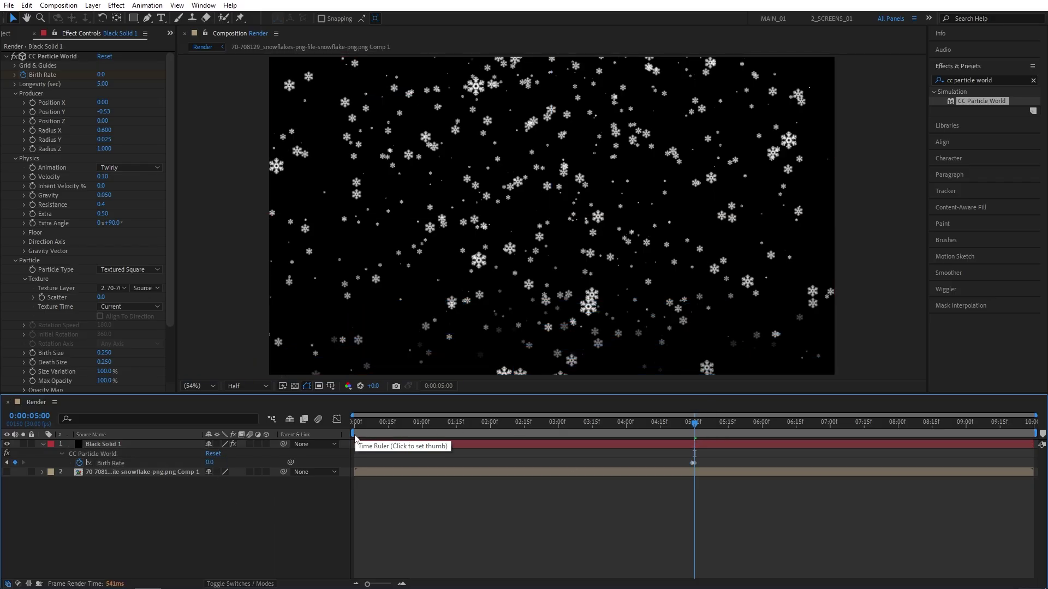
pyautogui.press('b')
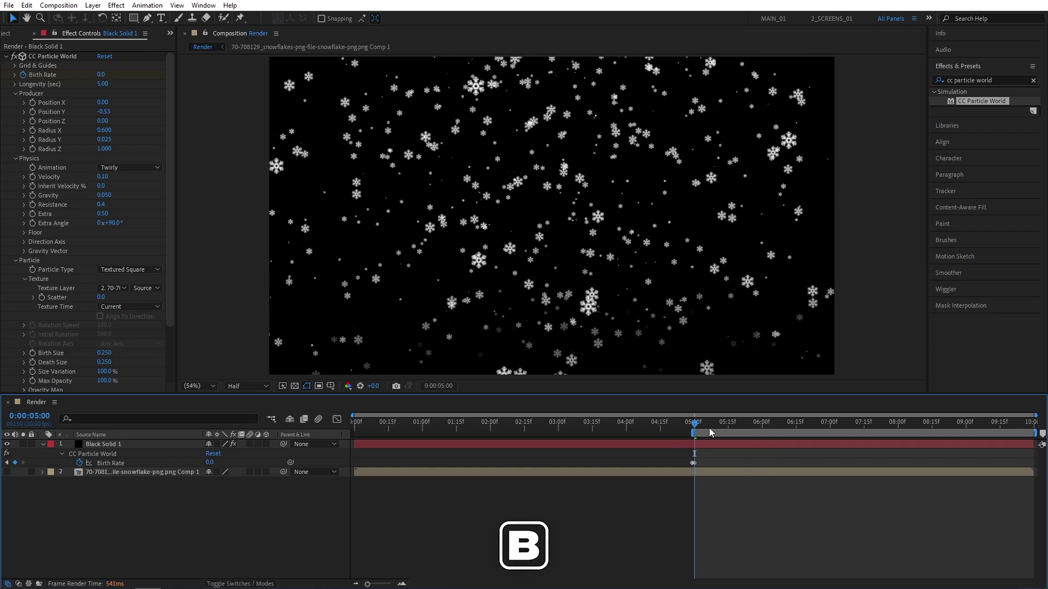
# Duplicate Black Solid 1, move the copy to start at five seconds, and preview the loop
pyautogui.click(102, 446)
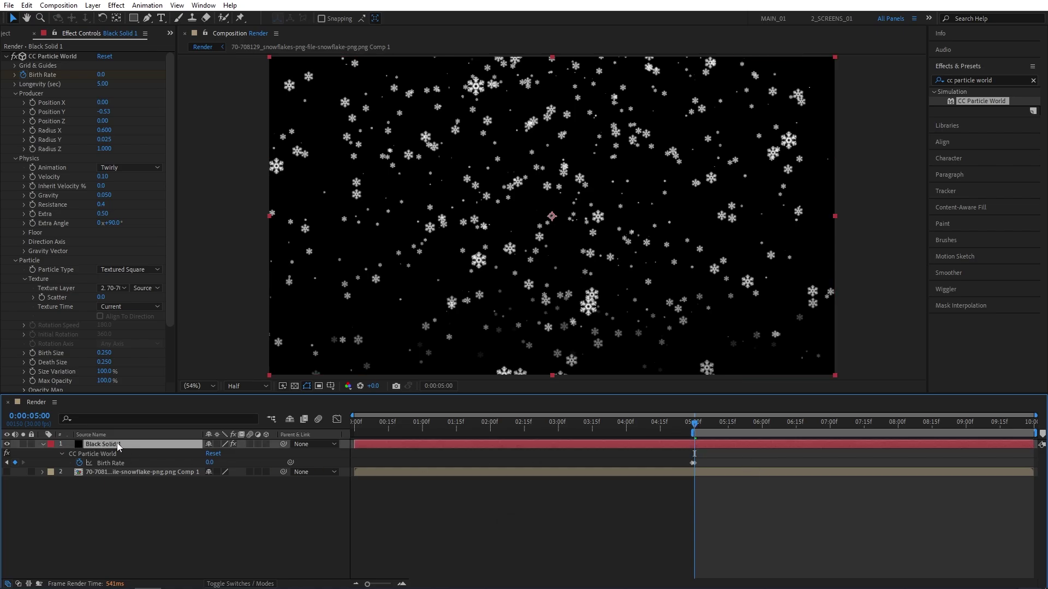
pyautogui.click(26, 4)
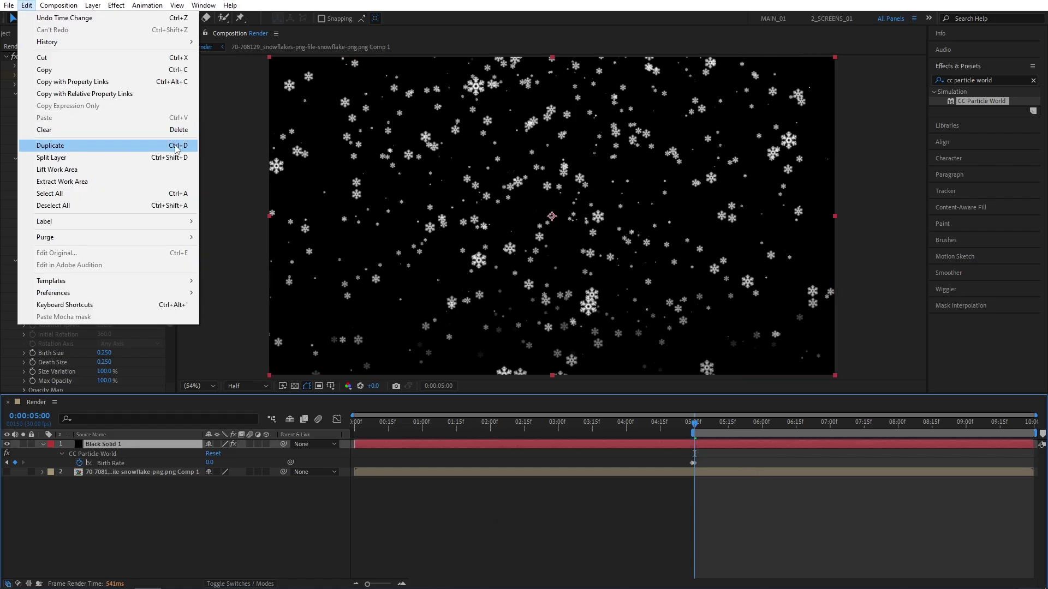
pyautogui.click(33, 142)
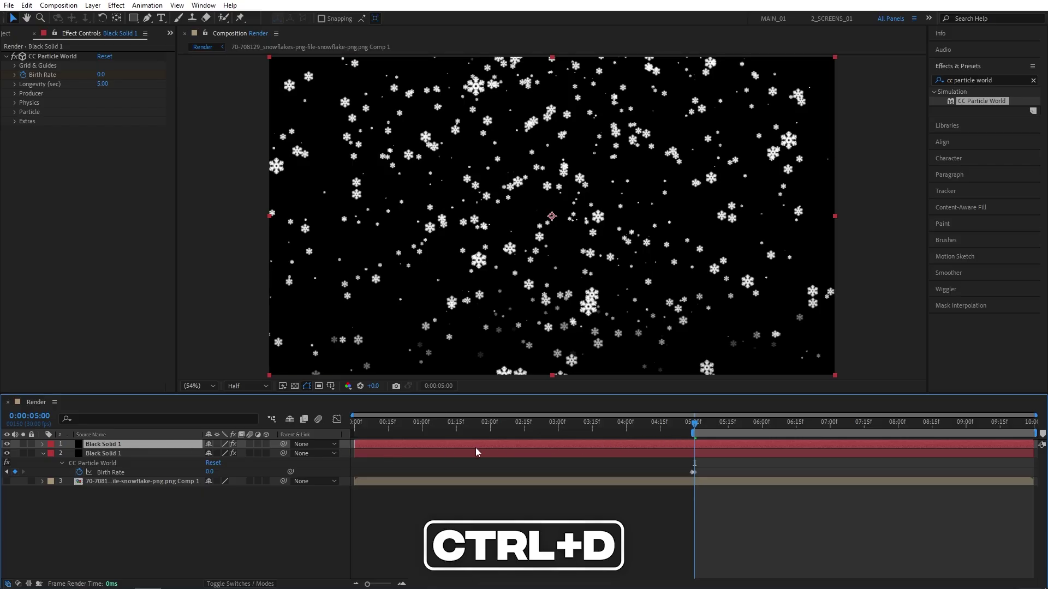
pyautogui.moveTo(368, 443); pyautogui.dragTo(963, 431)
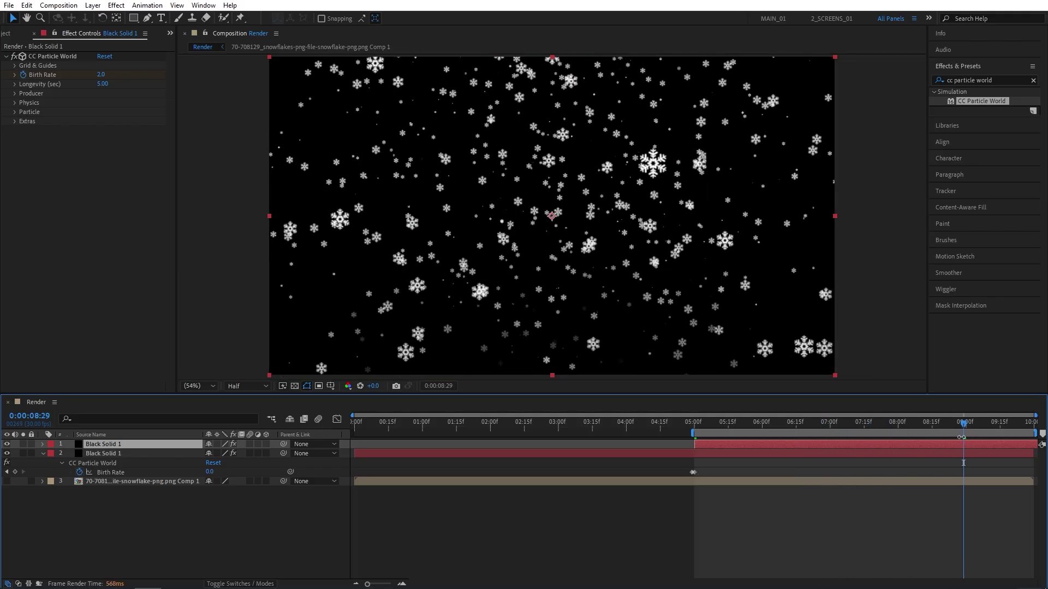
pyautogui.press('space')
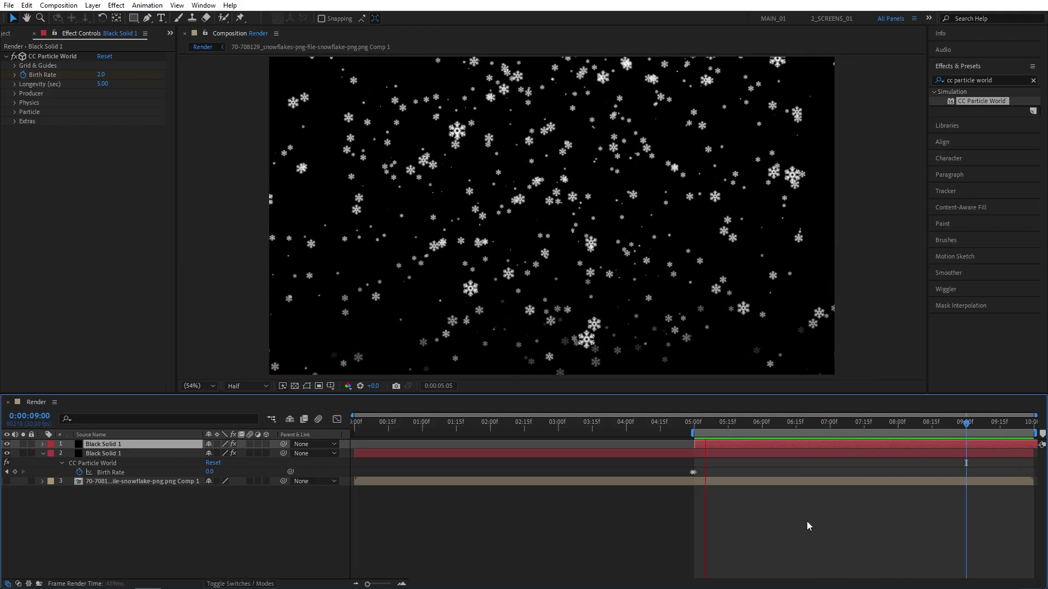